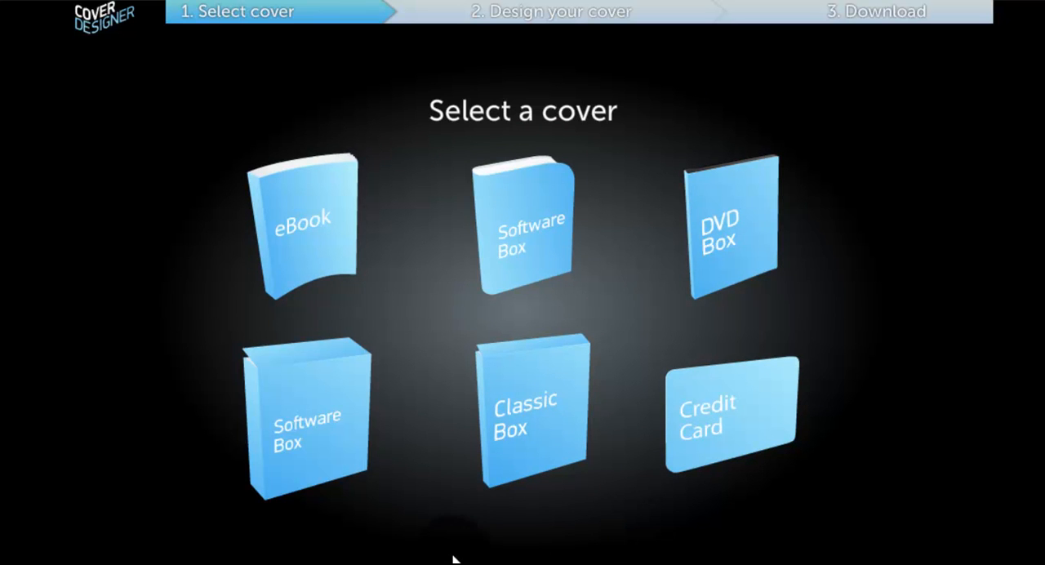
Choose the eBook cover template to start a new cover design
left_click(343, 247)
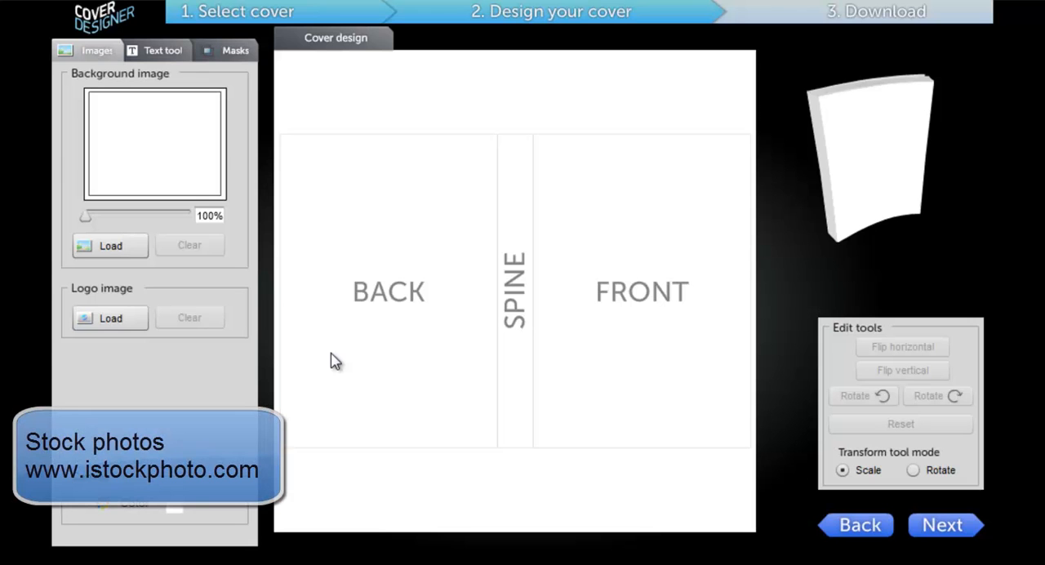
mouse_move(291, 327)
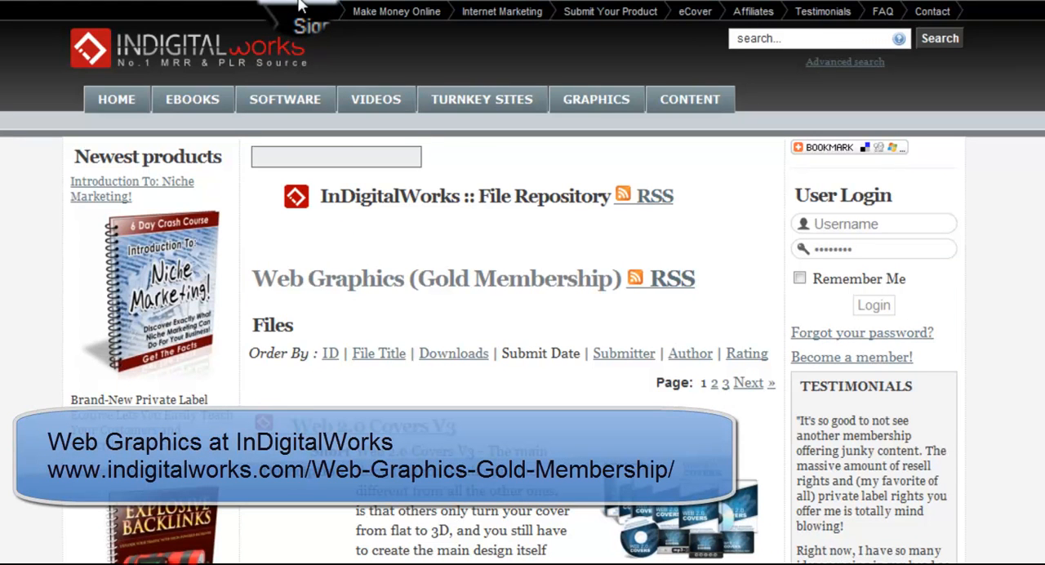
Browse the Web Graphics (Gold Membership) file listing on the InDigitalWorks site
scroll(362, 367, "down", 3)
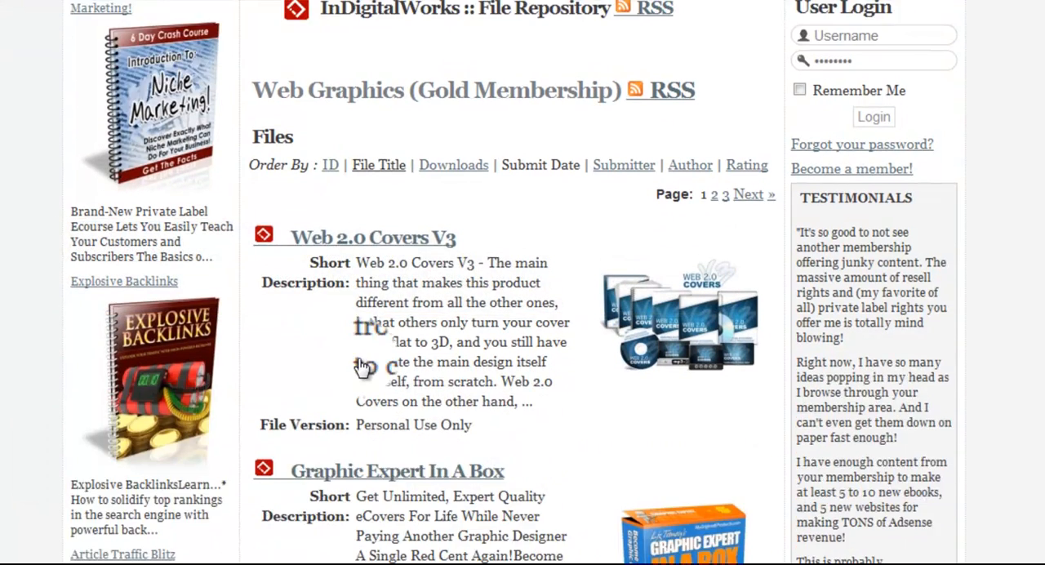
scroll(361, 367, "down", 3)
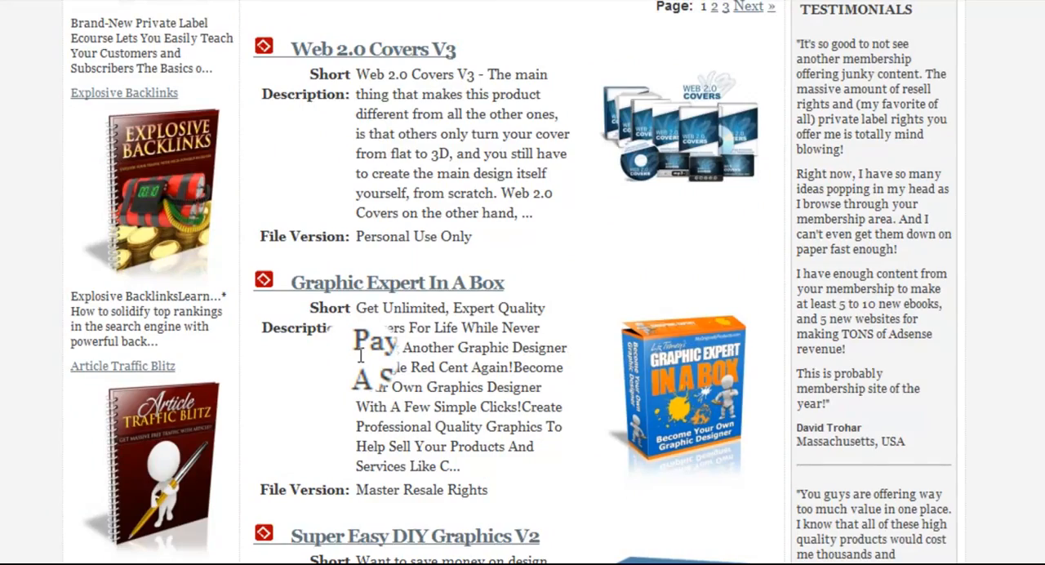
scroll(360, 354, "down", 9)
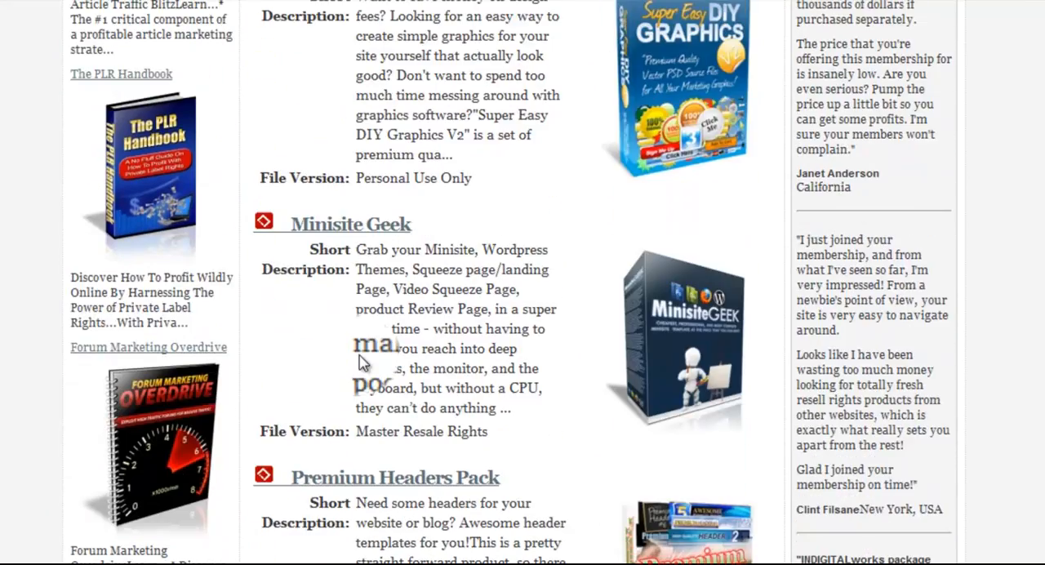
scroll(360, 353, "up", 15)
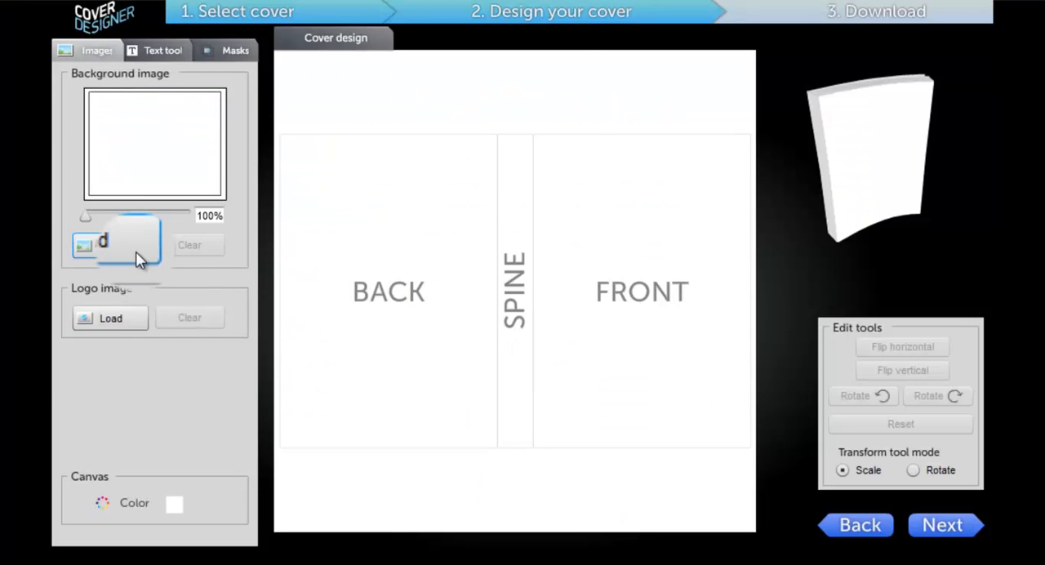
Load the abstract-wallpaper image as the cover's background image
left_click(113, 249)
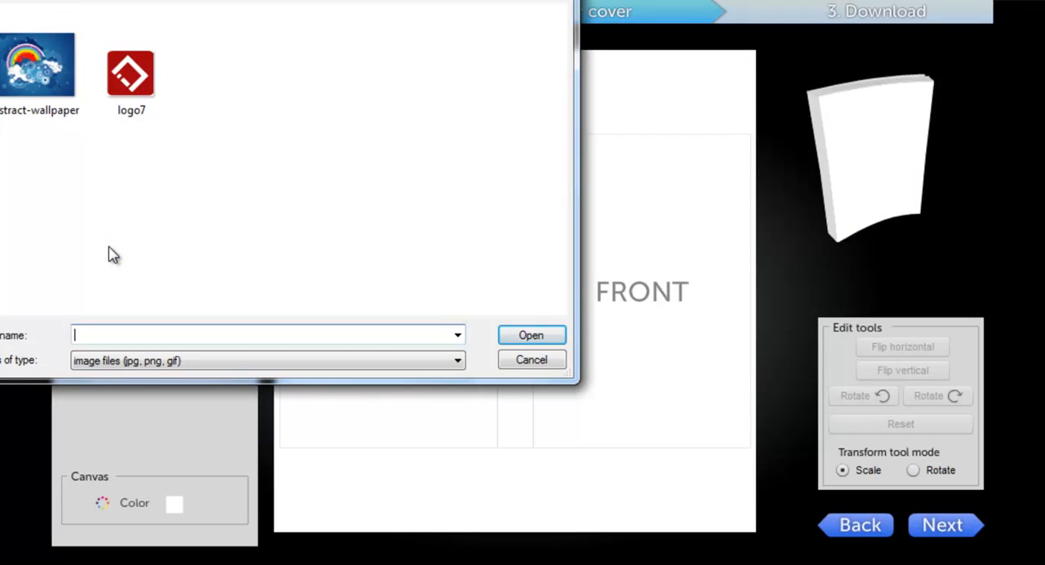
left_click(24, 114)
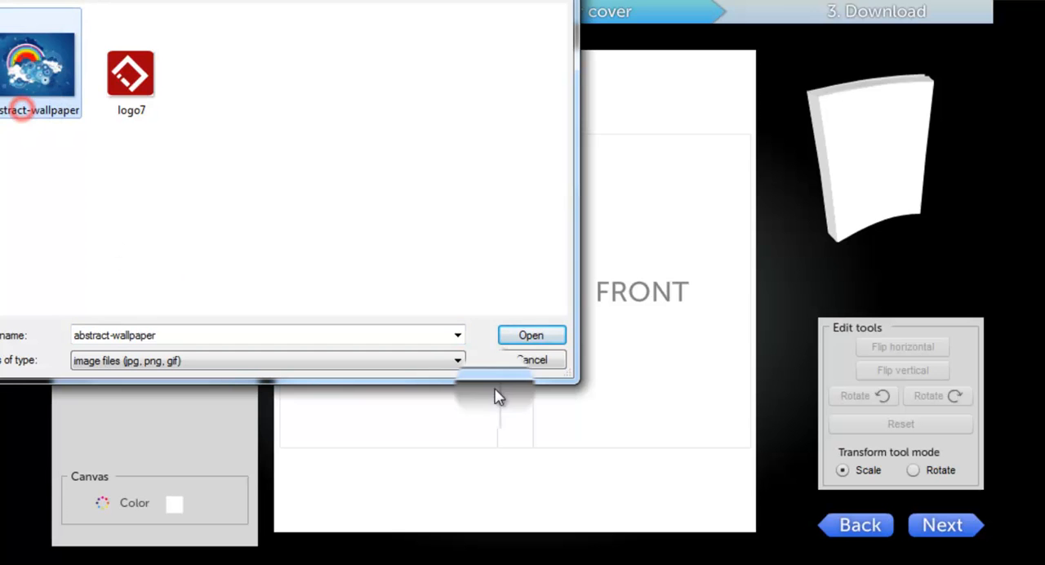
left_click(547, 341)
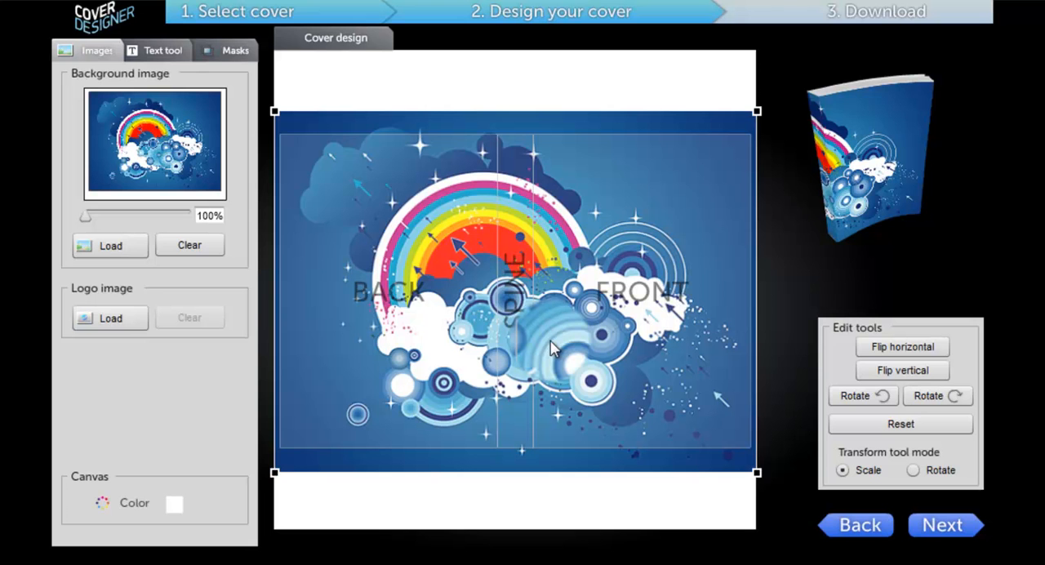
Try repositioning the background image on the canvas and adjusting its zoom slider
left_click_drag(552, 347, 497, 286)
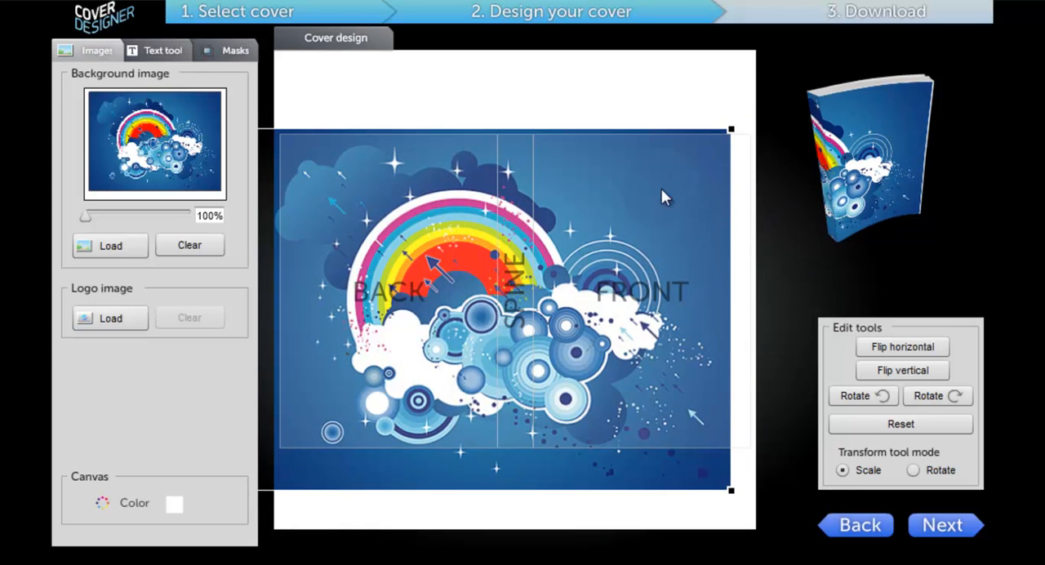
left_click_drag(552, 302, 618, 304)
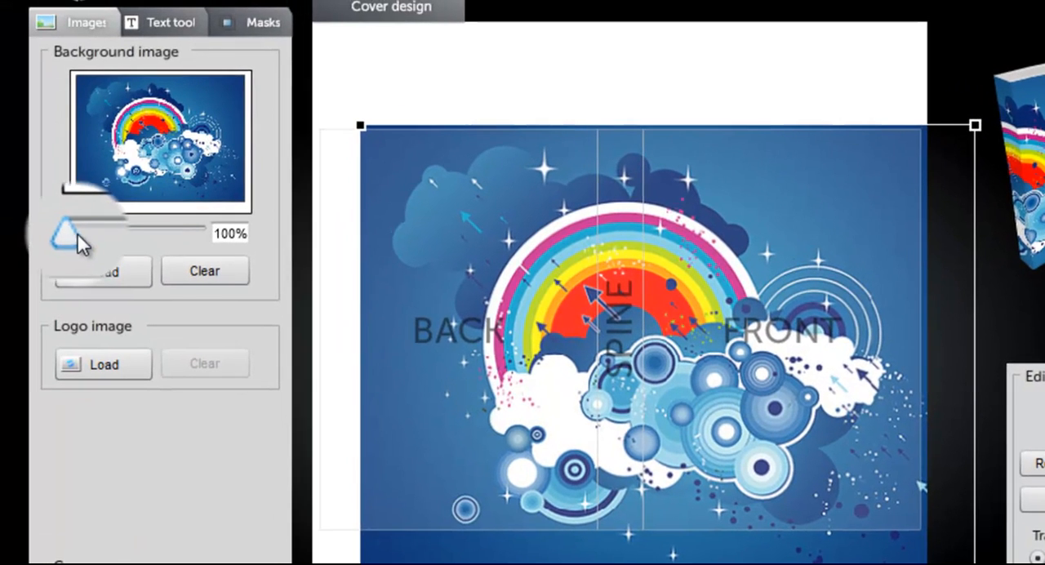
mouse_move(76, 234)
left_mouse_down()
mouse_move(93, 239)
mouse_move(58, 248)
mouse_move(93, 236)
mouse_move(70, 240)
left_mouse_up()
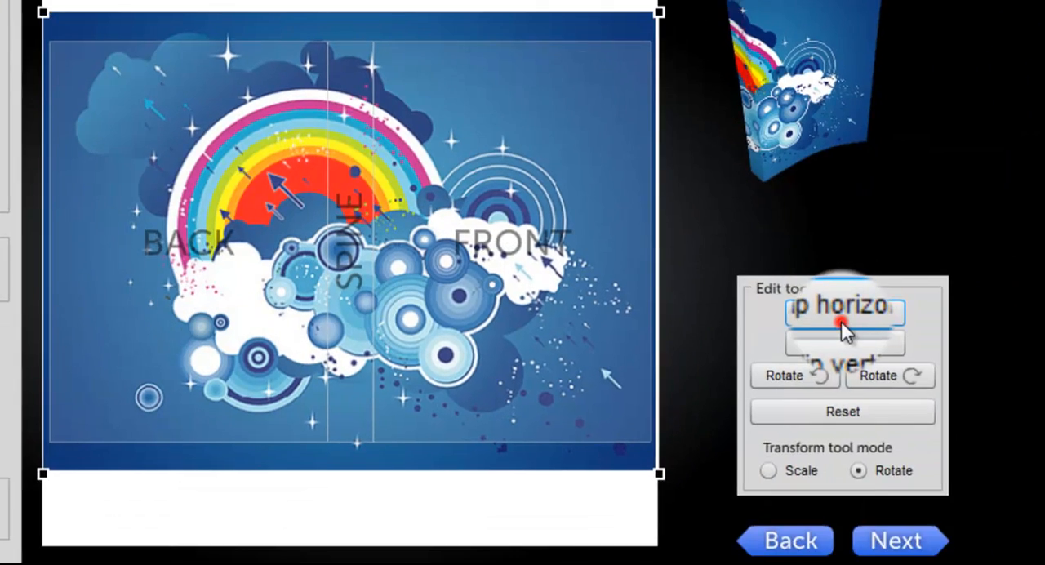
Try flipping the background image horizontally and vertically and rotating it counterclockwise twice, and reset it
left_click(843, 317)
left_click(840, 344)
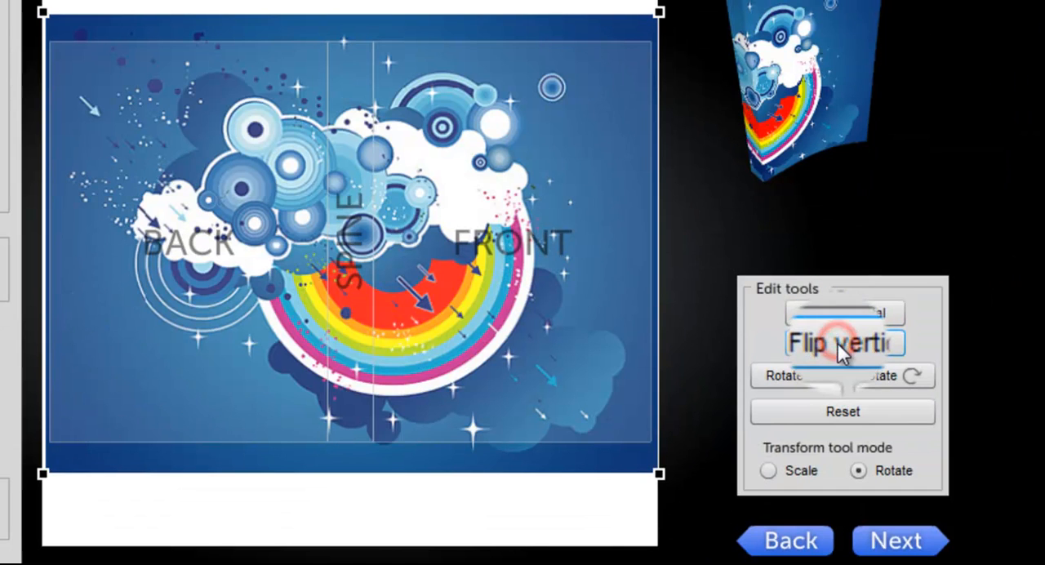
left_click(792, 381)
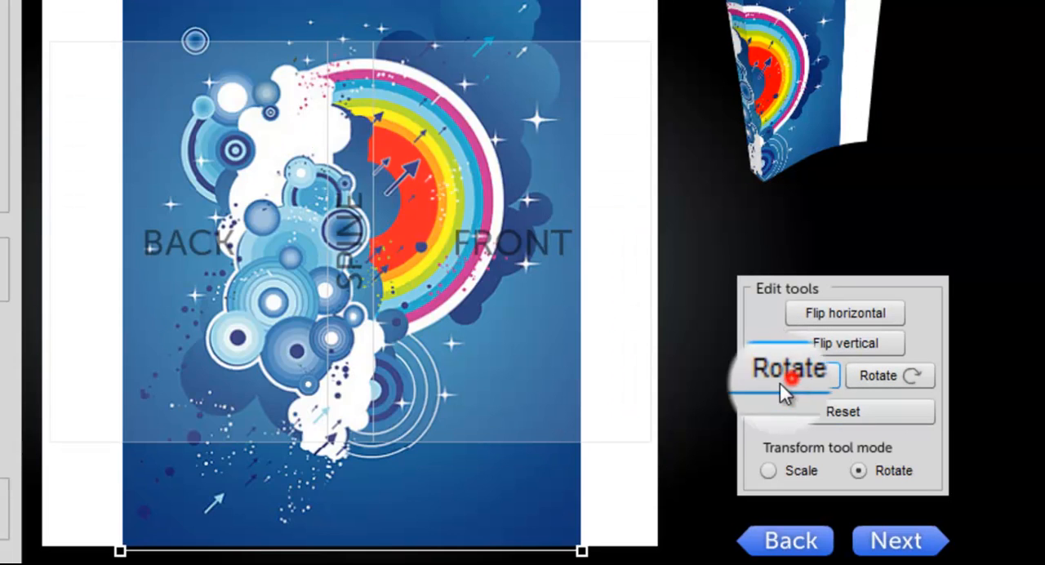
left_click(789, 395)
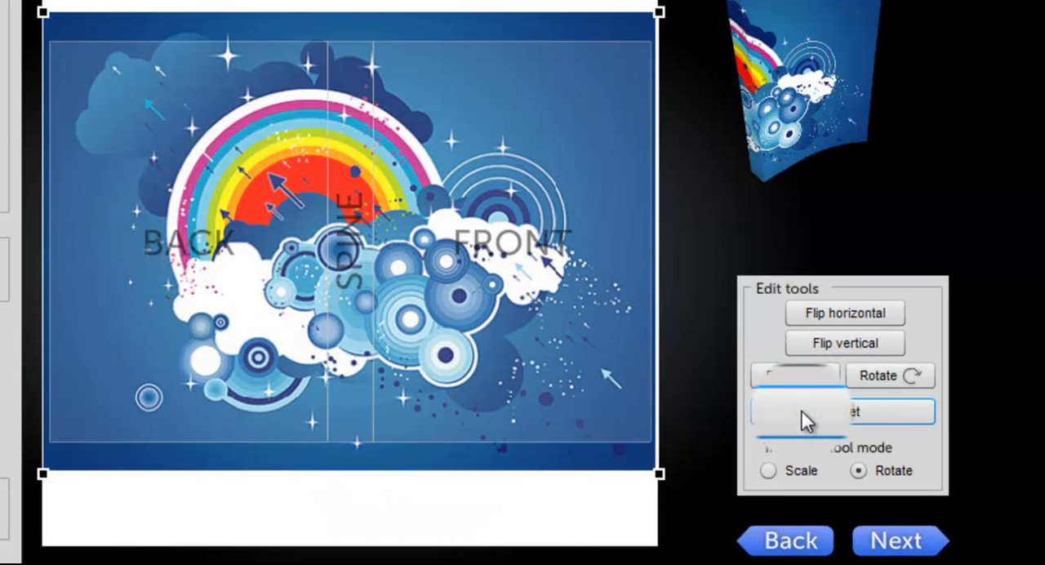
left_click(802, 412)
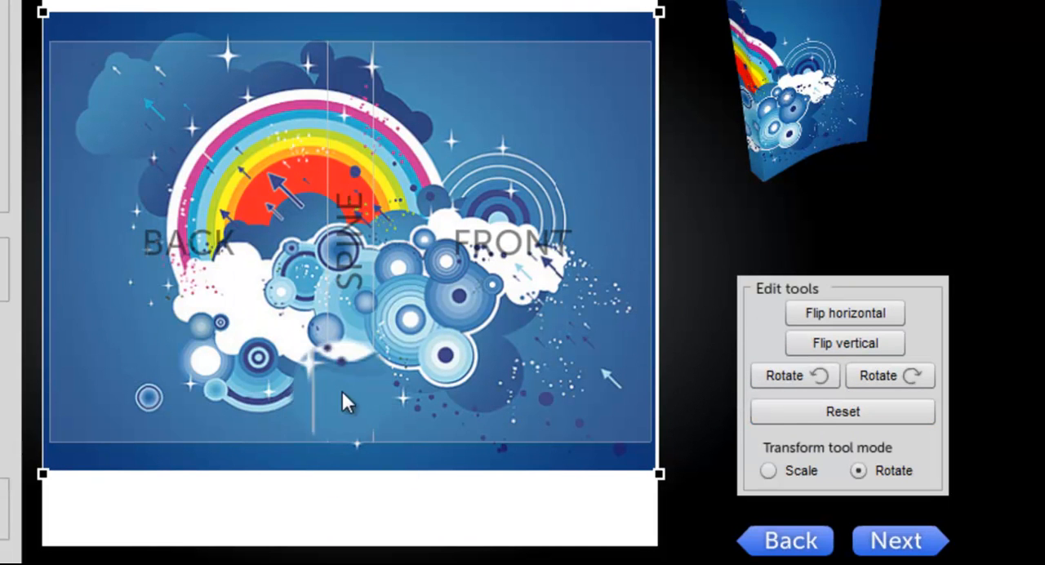
Try scaling, freely rotating and moving the background image with the transform tool's Scale and Rotate modes, and reset it
left_click(790, 469)
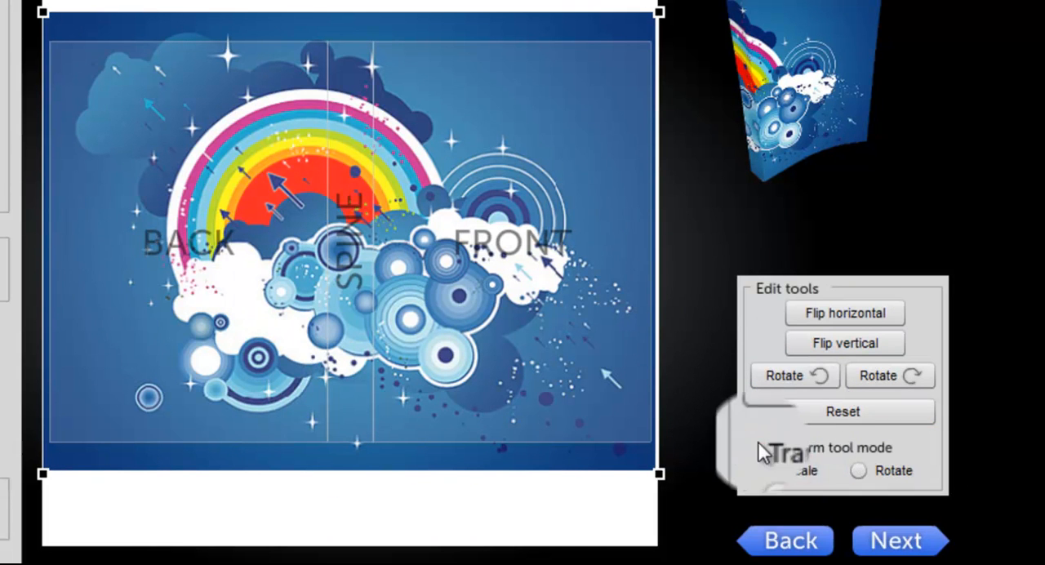
left_click(892, 472)
left_click(766, 470)
left_click_drag(660, 12, 683, 77)
left_click(888, 477)
left_click_drag(622, 40, 658, 260)
left_click_drag(382, 177, 493, 190)
mouse_move(510, 192)
left_mouse_down()
mouse_move(491, 197)
mouse_move(515, 198)
left_mouse_up()
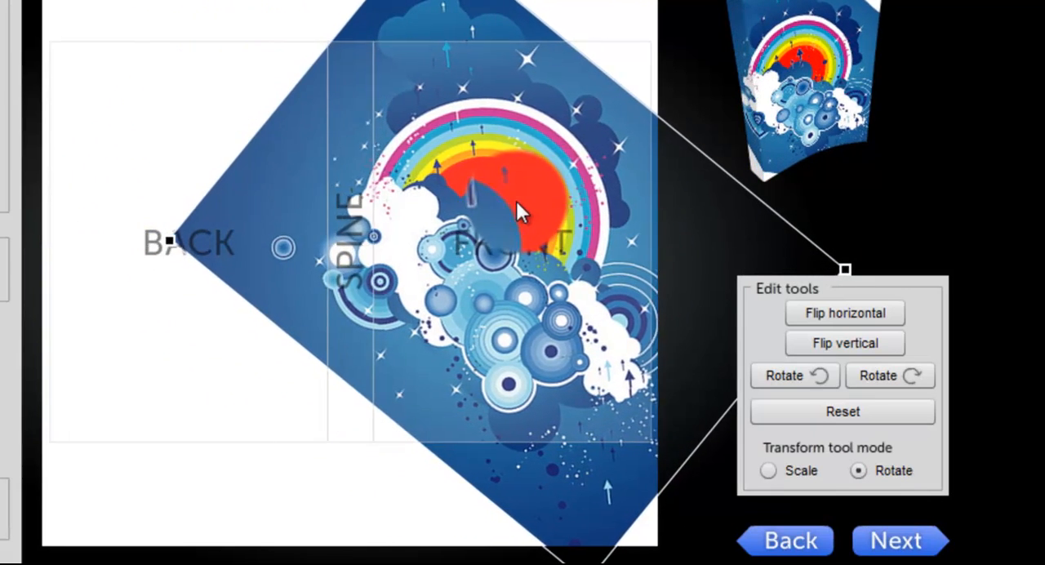
left_click(841, 473)
left_click(818, 418)
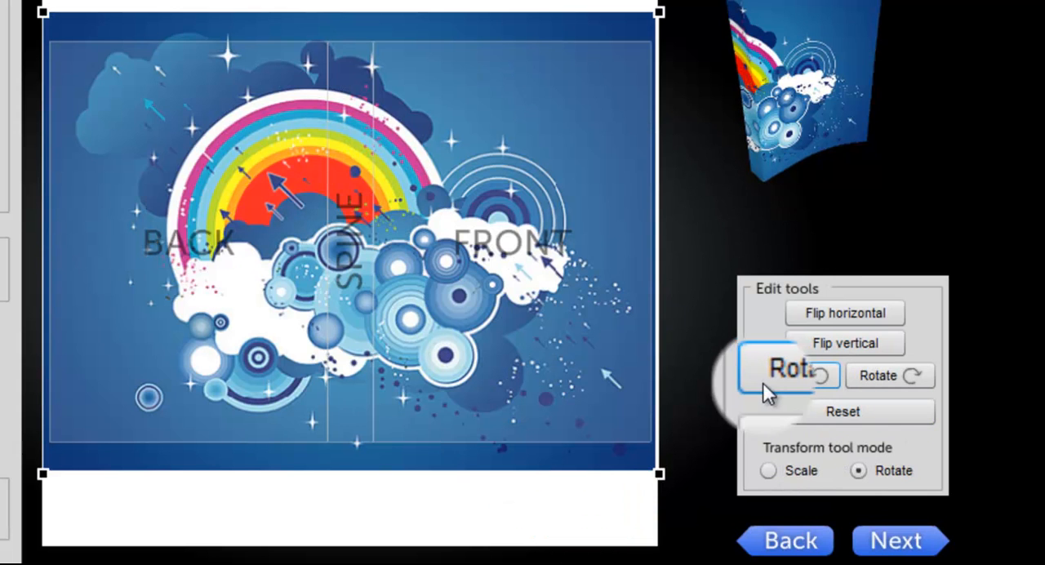
Shift the background image slightly right and down on the canvas, and preview the finished 3D cover before returning to the design
left_click_drag(155, 175, 192, 188)
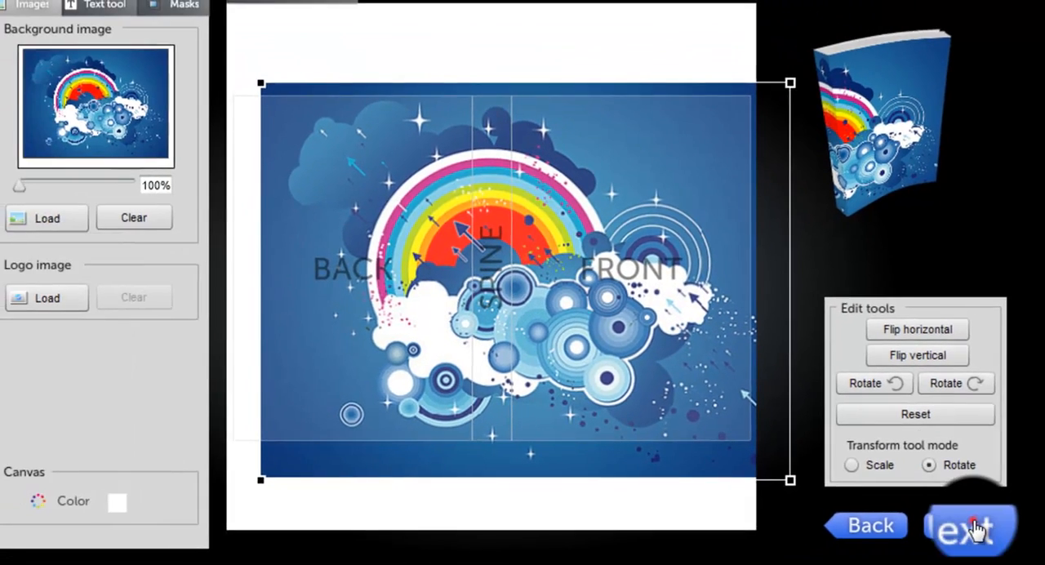
left_click(975, 528)
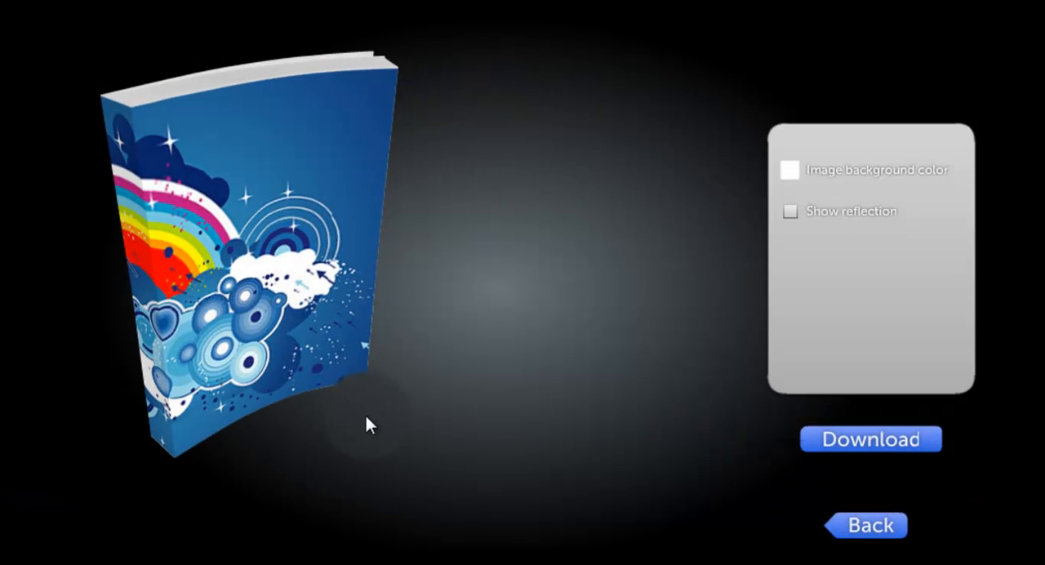
left_click(875, 542)
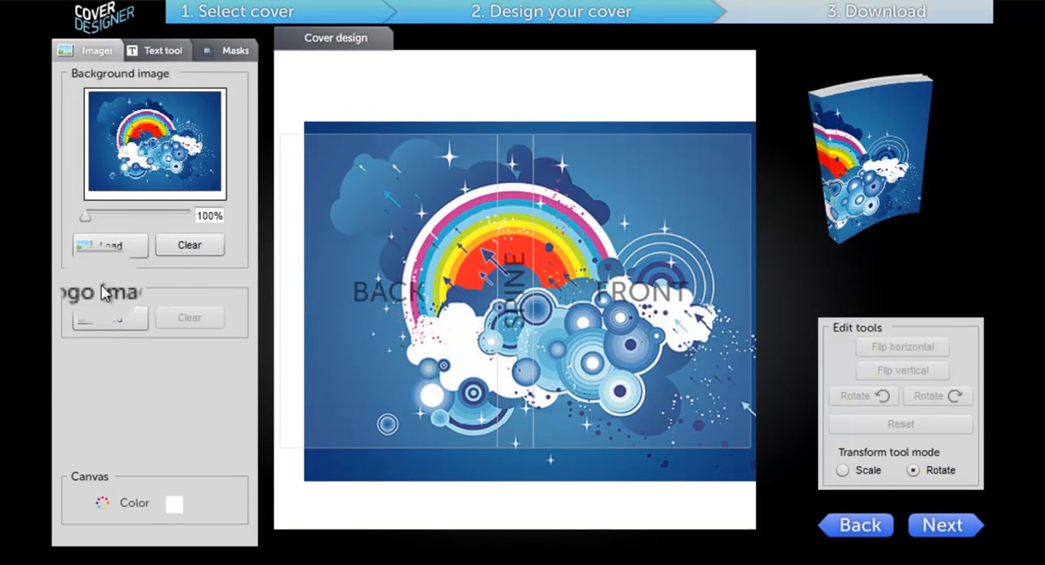
Load logo7 as the logo image and place it in the lower right corner of the front cover
left_click(109, 324)
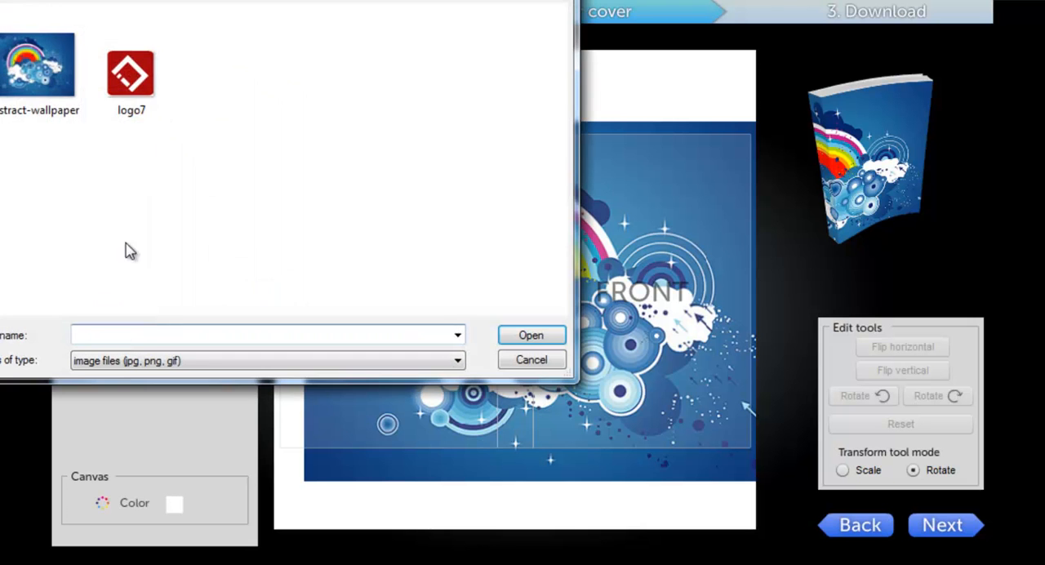
left_click(143, 78)
left_click(527, 335)
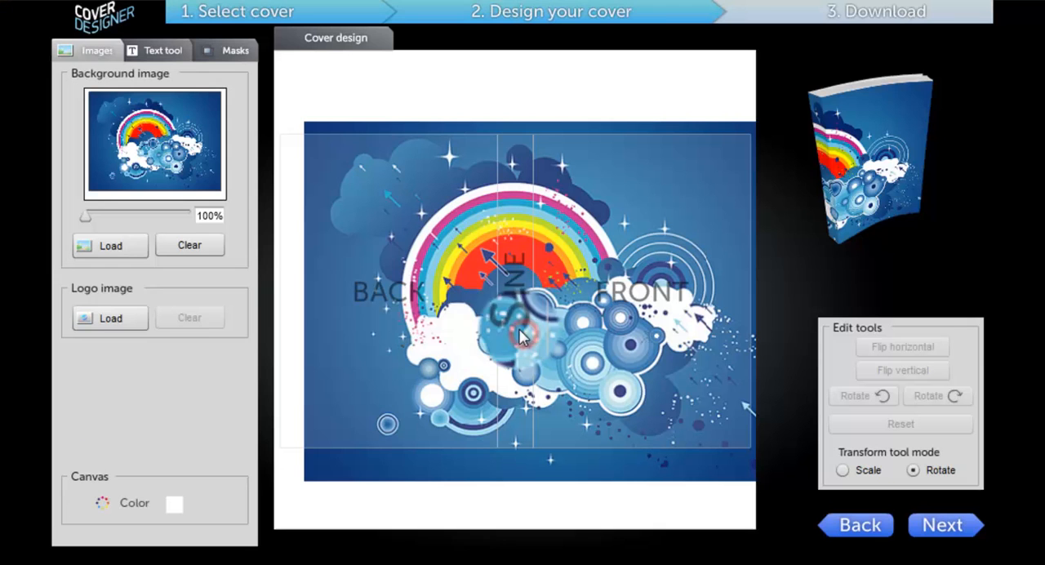
left_click_drag(523, 335, 717, 407)
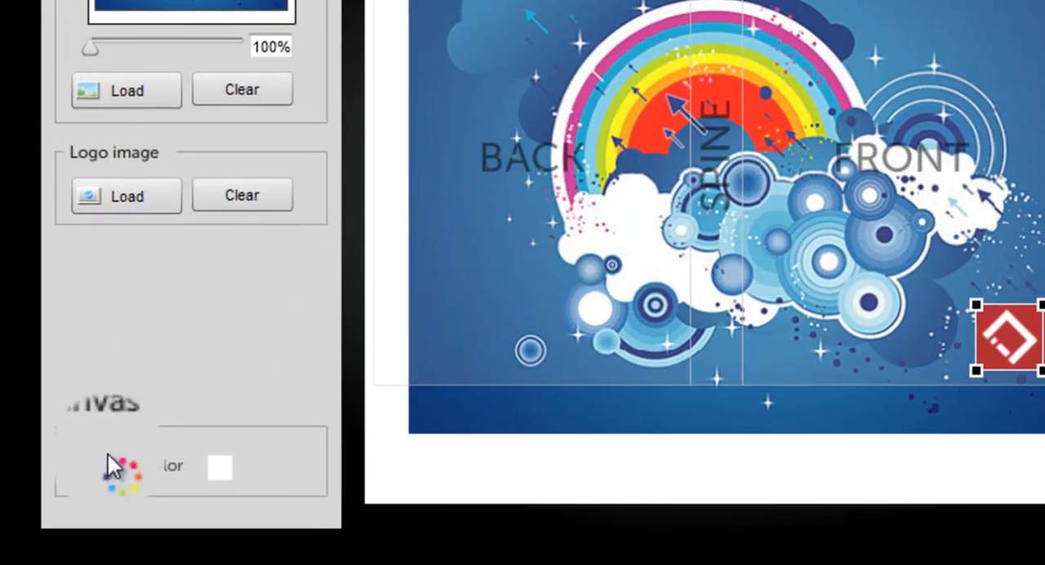
Set the canvas color to bright green and shift the background image down and back up over it
left_click(219, 471)
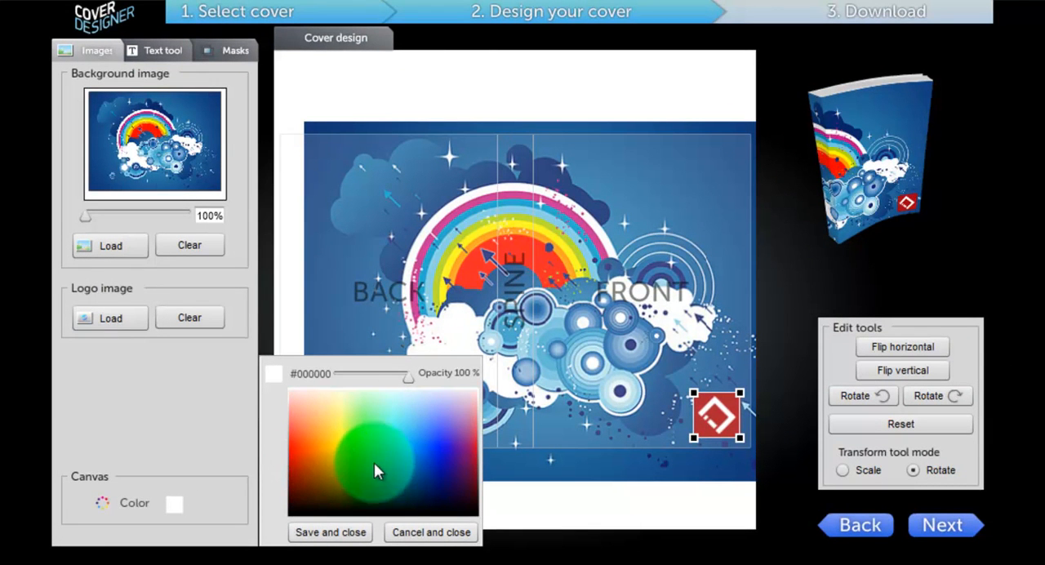
left_click(363, 442)
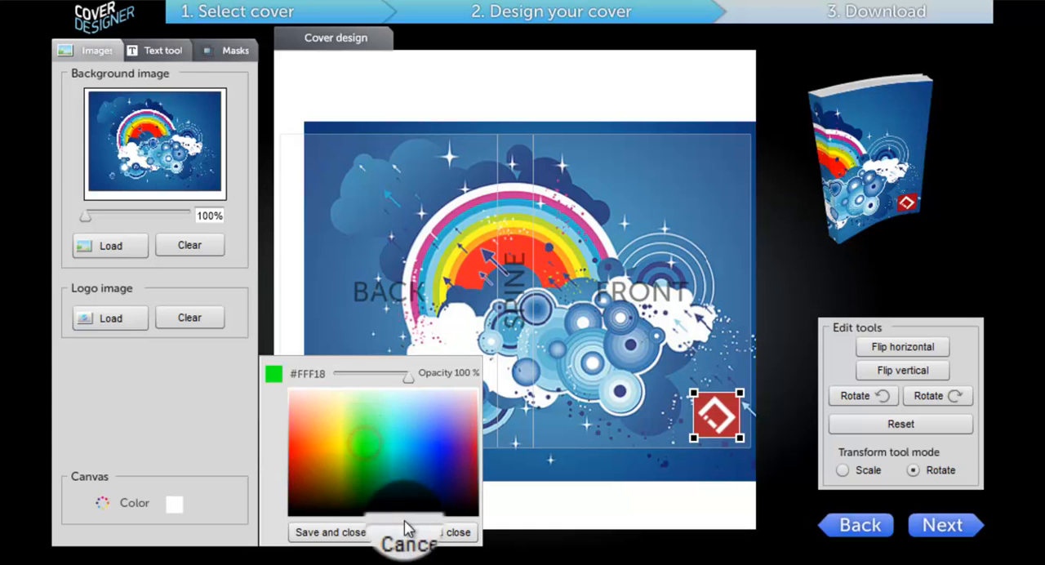
left_click(327, 532)
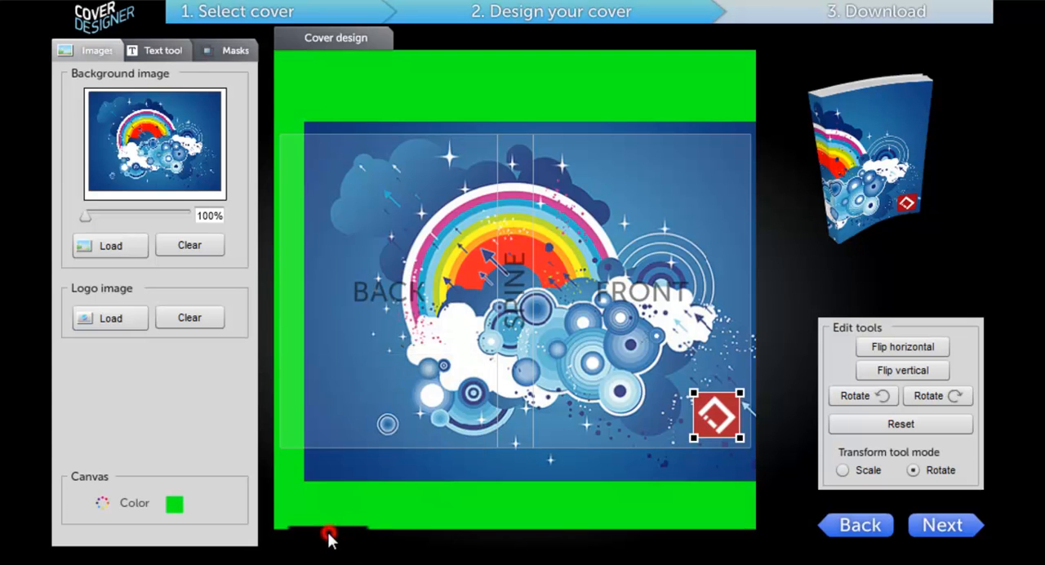
left_click_drag(623, 226, 621, 277)
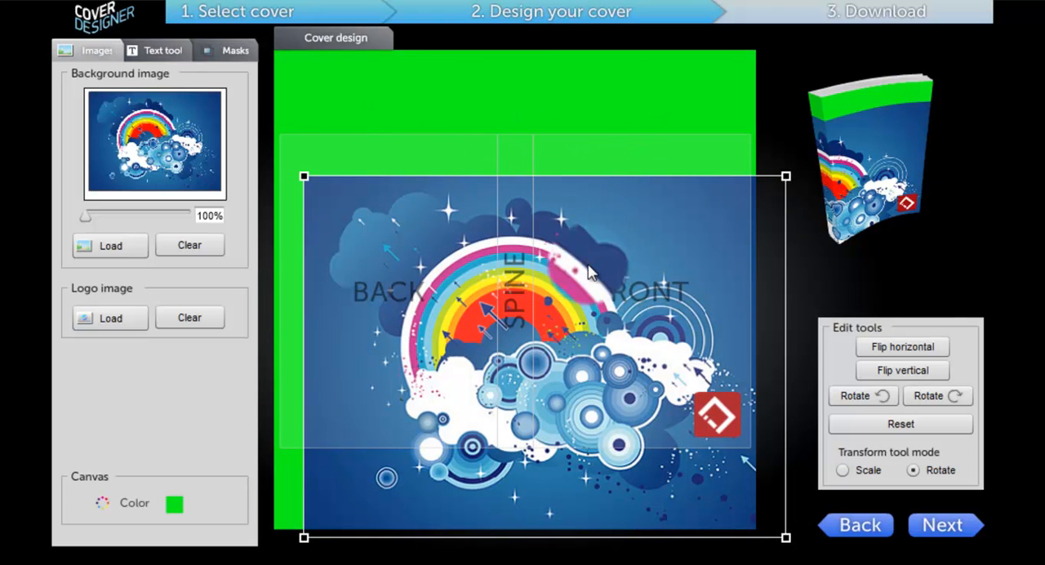
left_click_drag(590, 267, 592, 226)
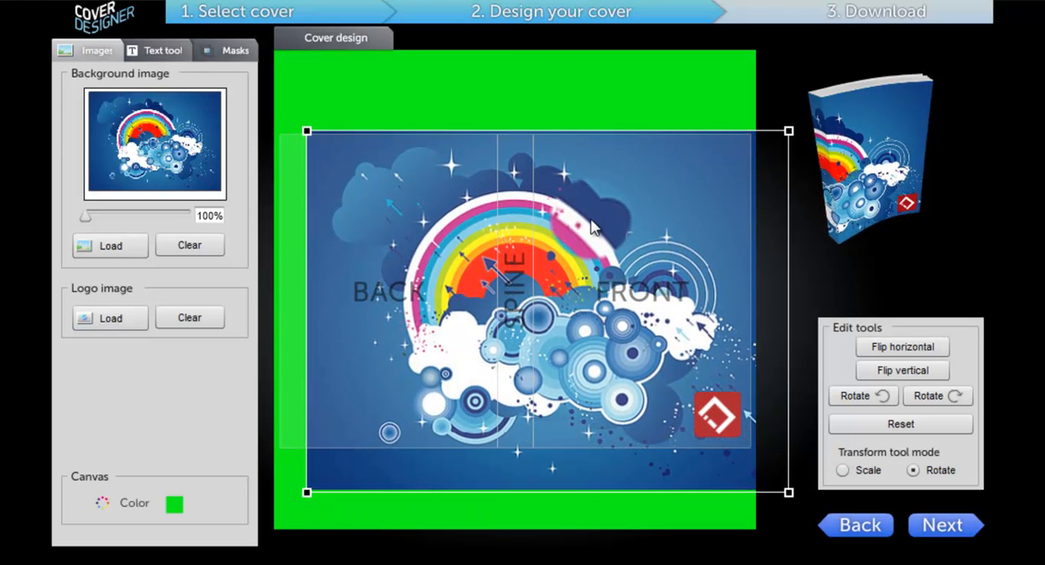
Set the canvas color to white (#FFFFFF)
left_click(178, 513)
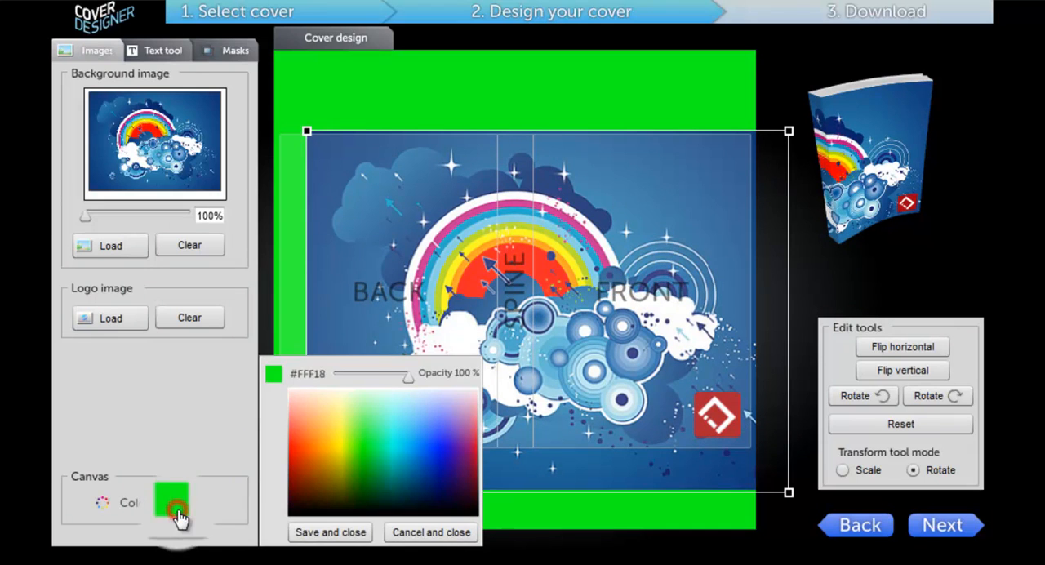
left_click(324, 390)
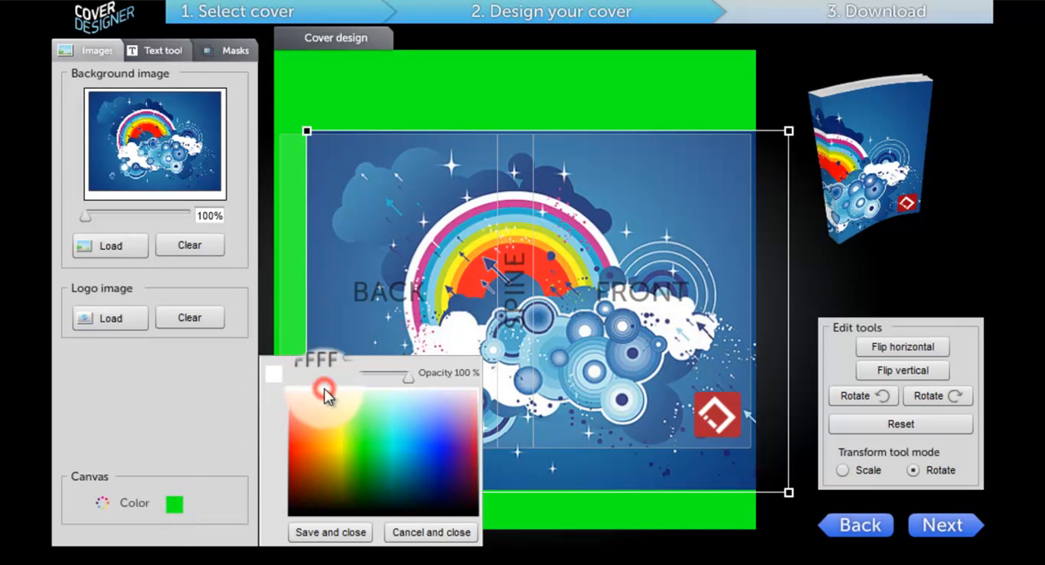
left_click(332, 539)
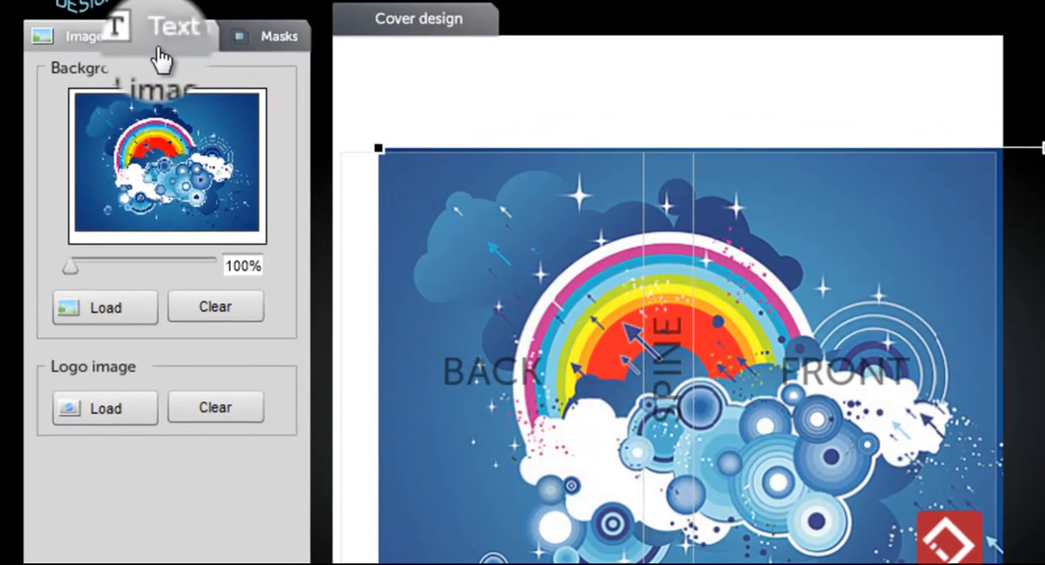
Add a new text element to the cover design with the Text tool
left_click(157, 51)
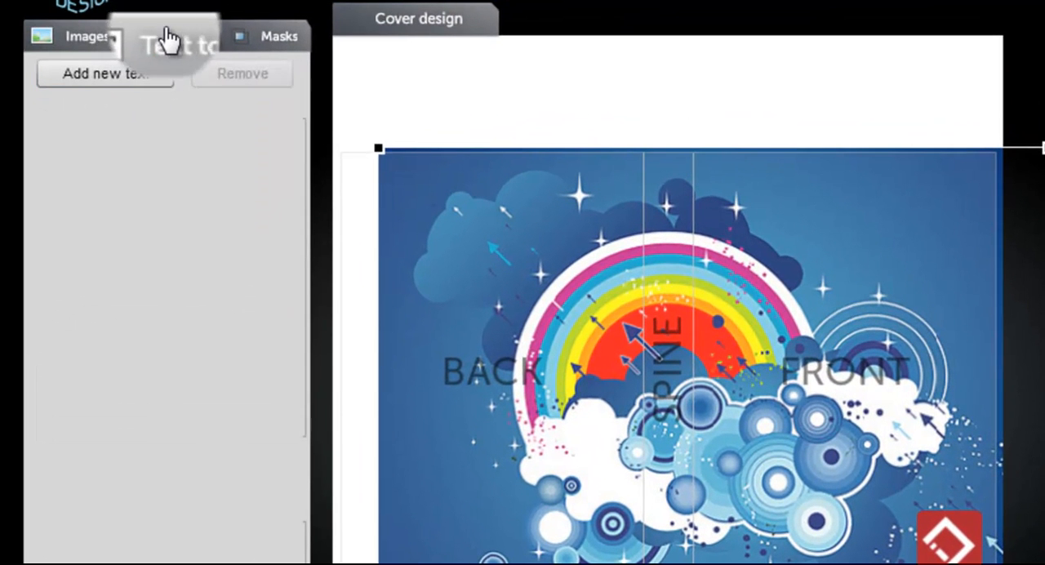
left_click(120, 75)
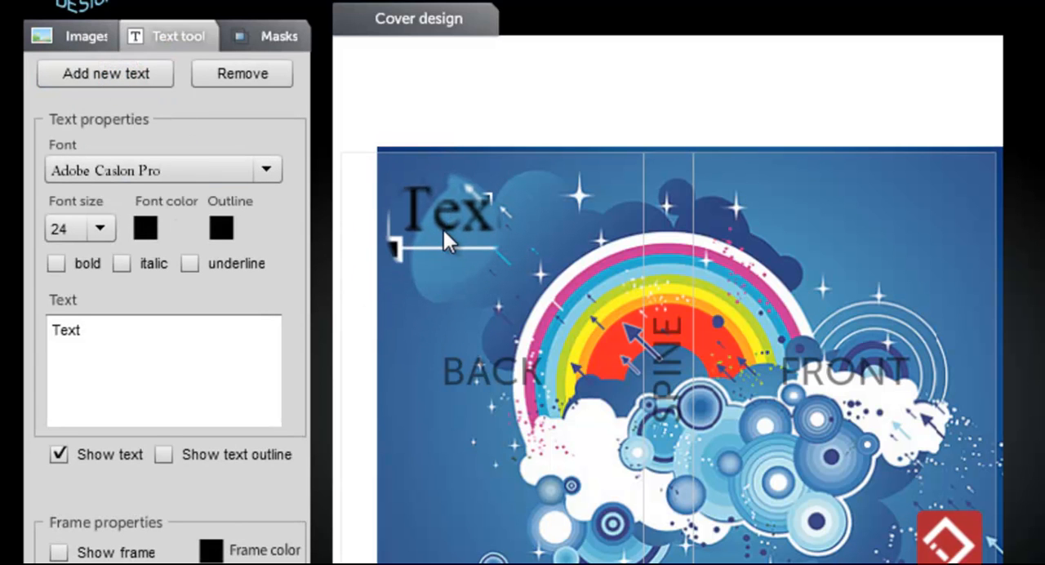
Move the text element to the upper part of the front cover and set its font to Jokerman
left_click_drag(444, 221, 885, 232)
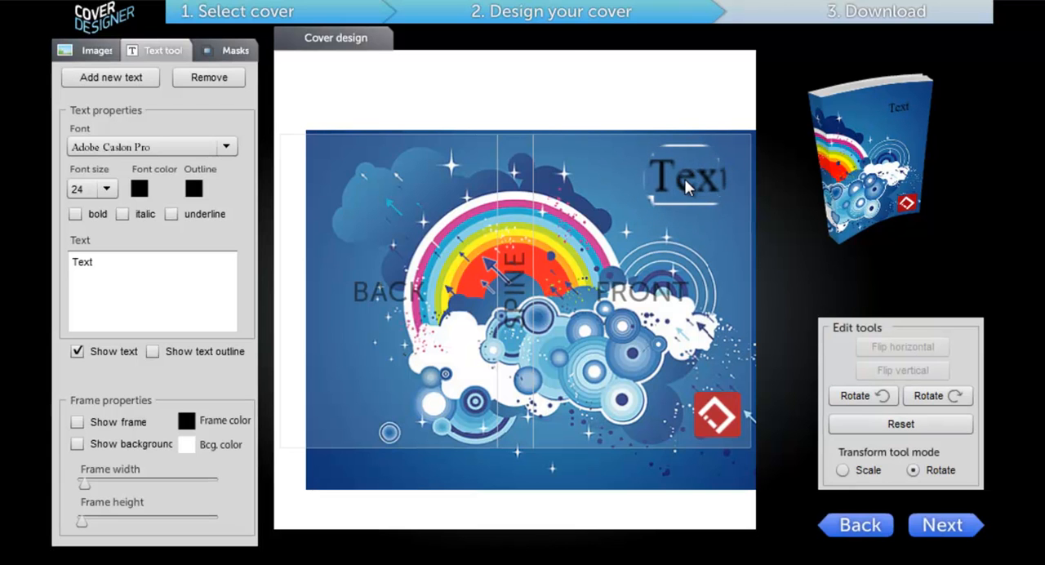
left_click_drag(684, 179, 682, 179)
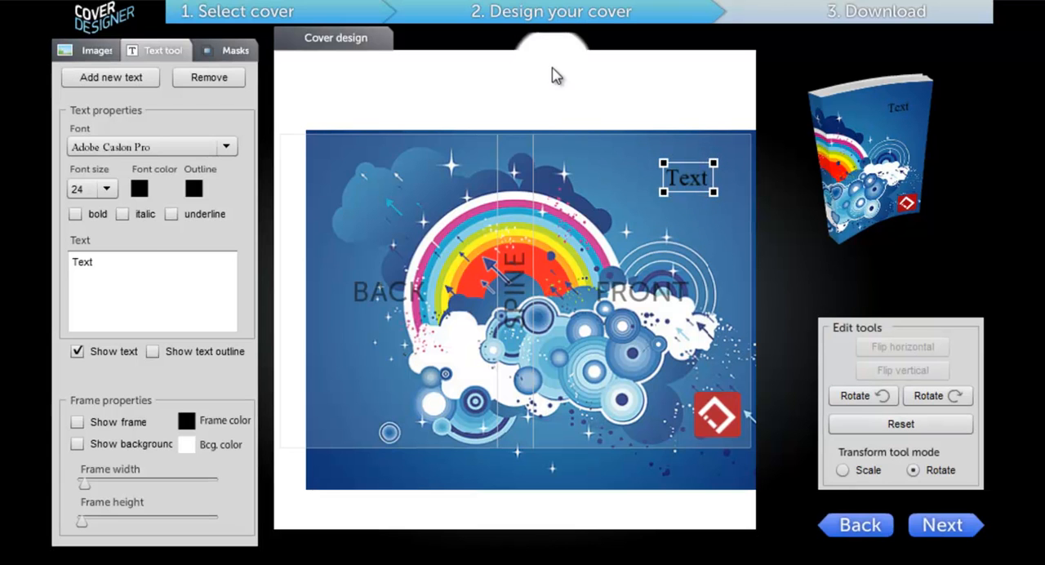
left_click(155, 145)
scroll(220, 204, "down", 5)
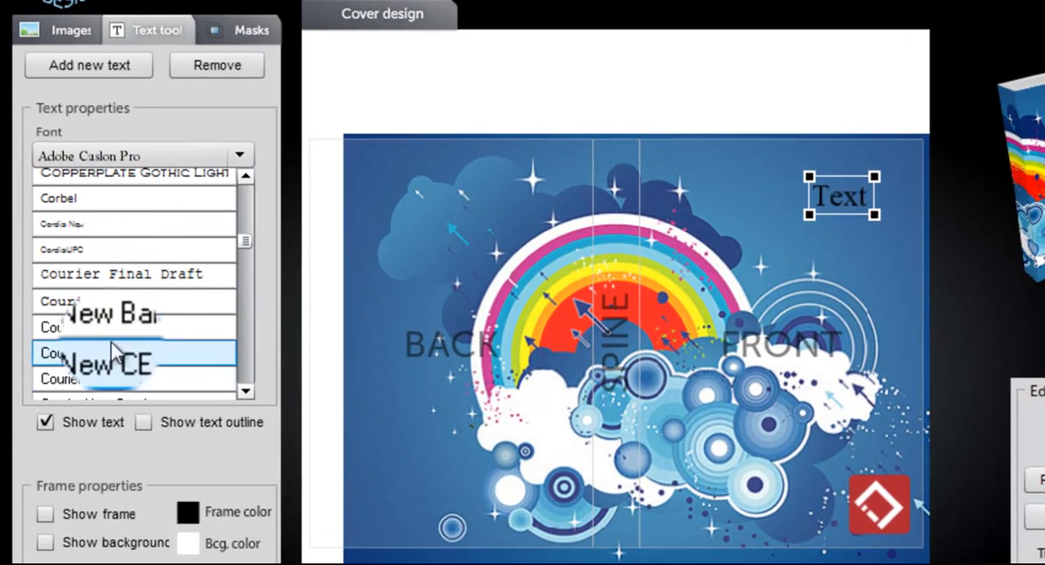
left_click(144, 282)
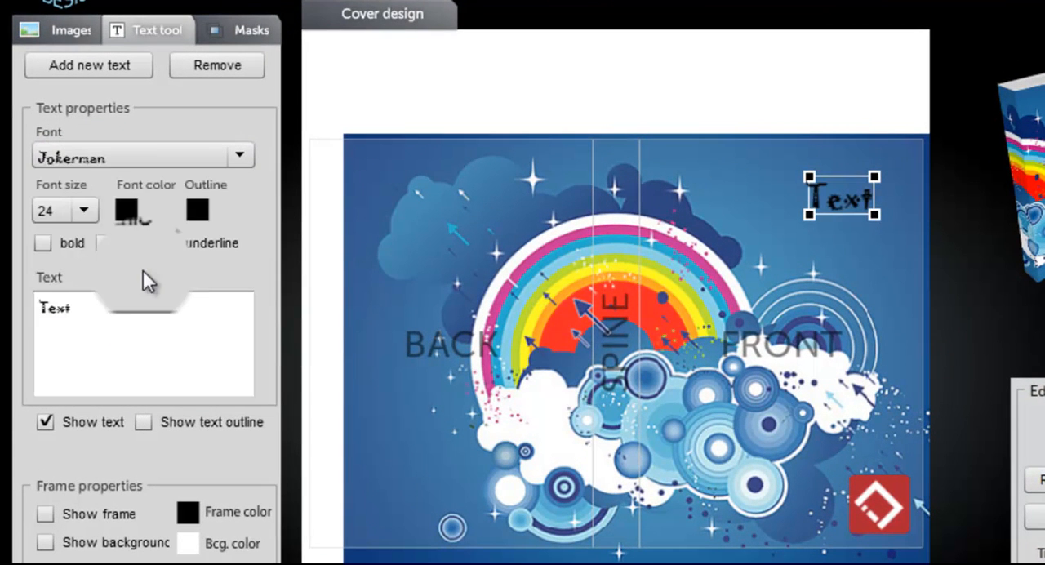
Set the Jokerman text's font size to 85 and its font color to bright green
left_click(72, 216)
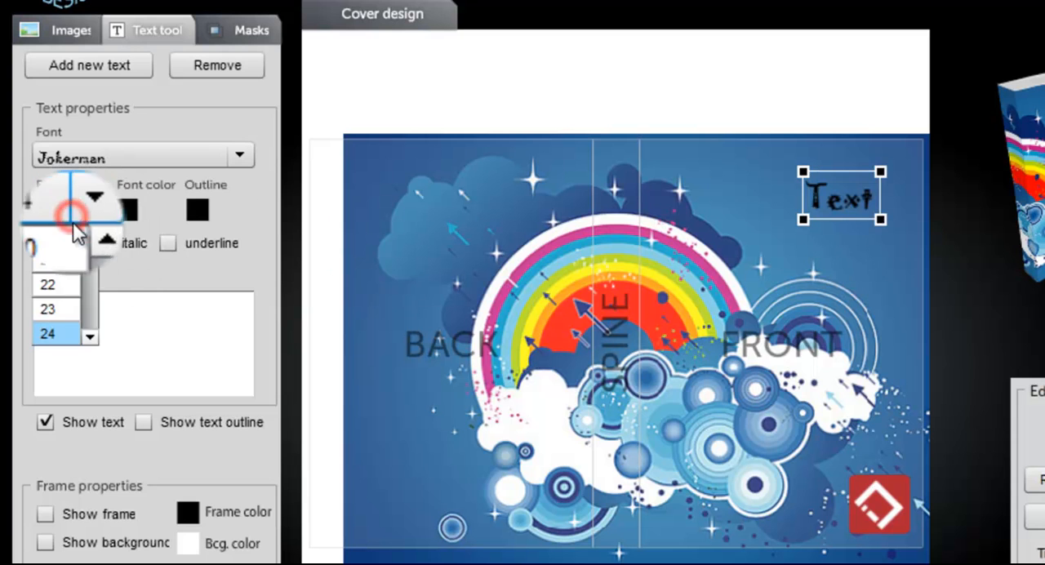
left_click_drag(90, 255, 78, 298)
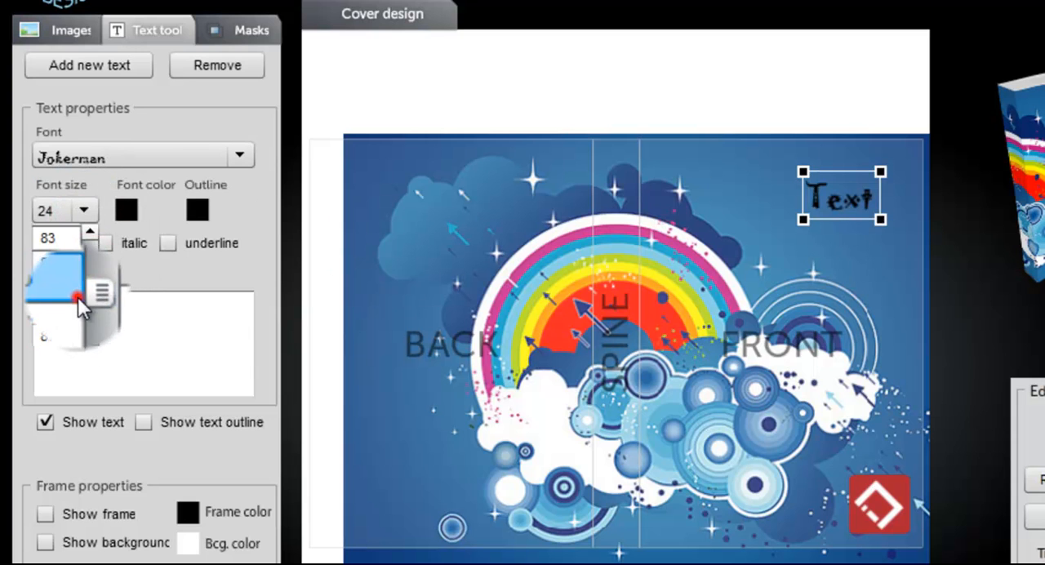
left_click(78, 297)
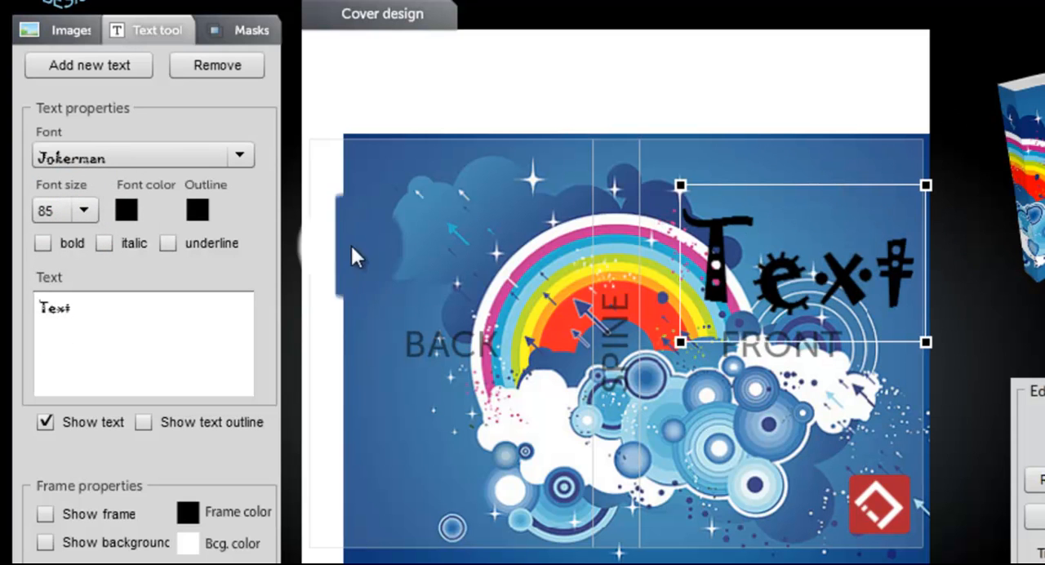
left_click(131, 212)
left_click(430, 262)
right_click(408, 327)
left_click(377, 375)
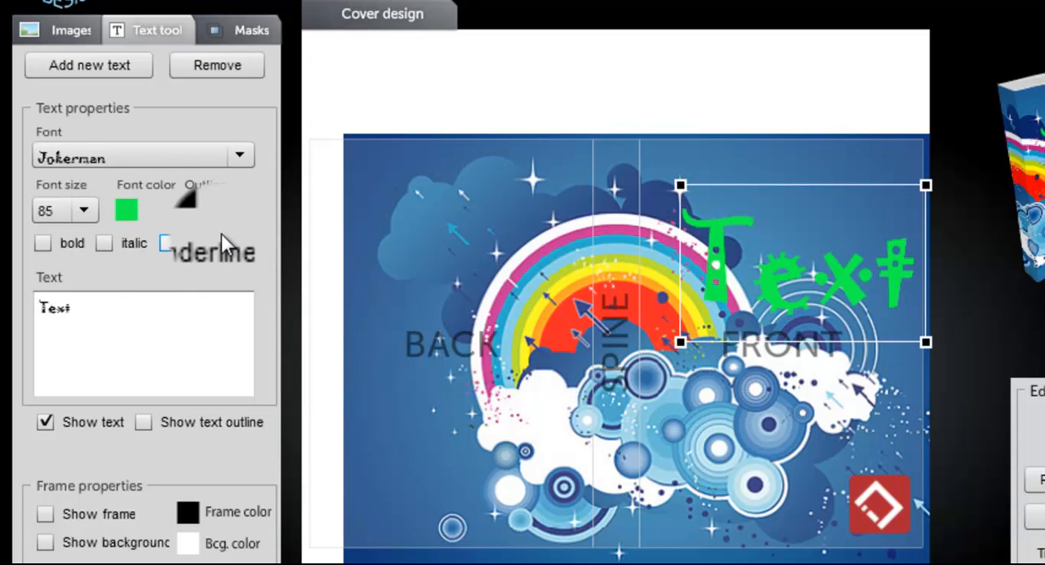
Shift the green text slightly upward and set its outline color to light turquoise
left_click_drag(754, 262, 753, 229)
left_click(190, 214)
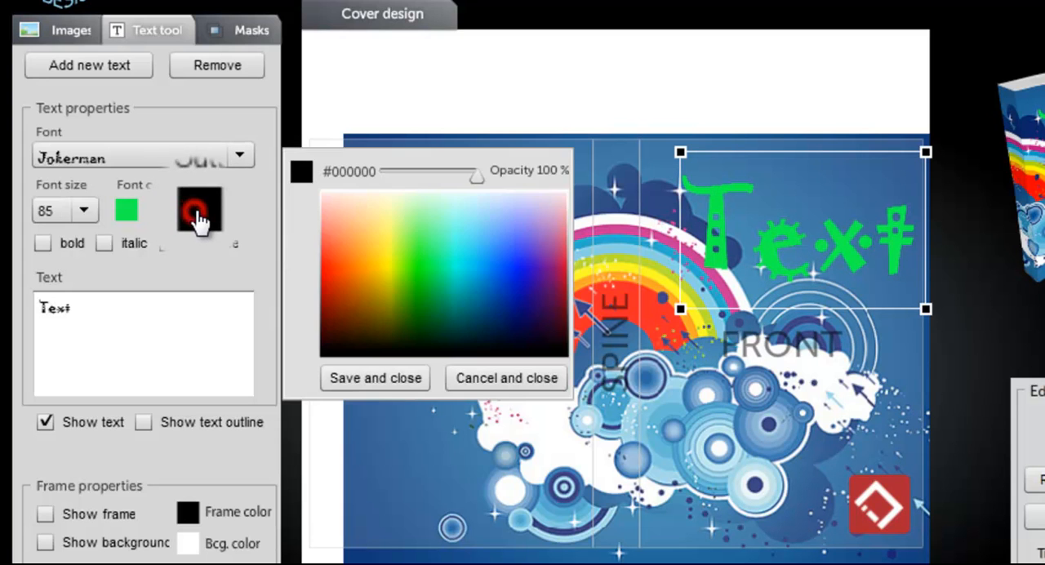
left_click(451, 229)
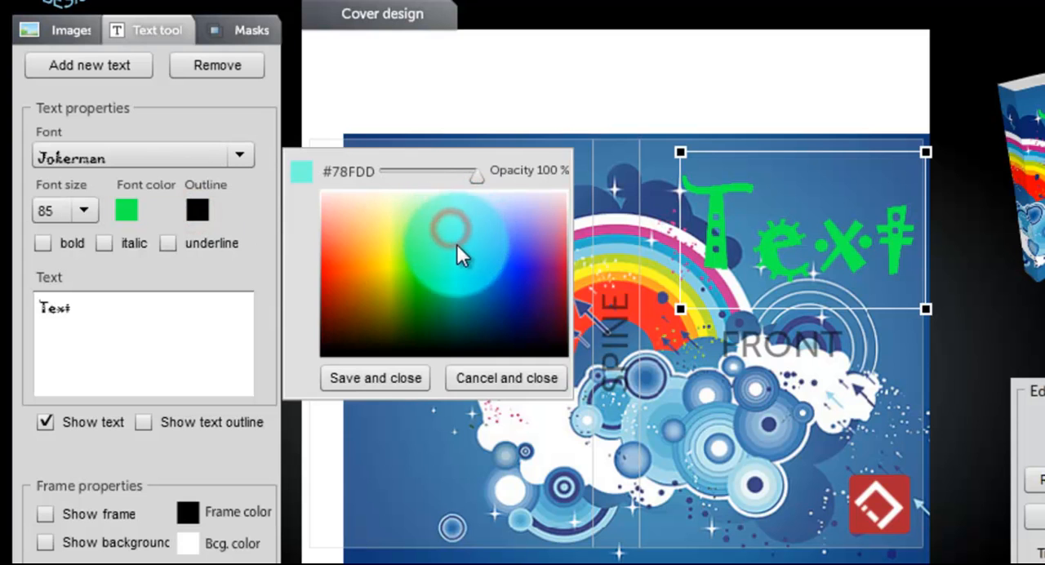
left_click(376, 378)
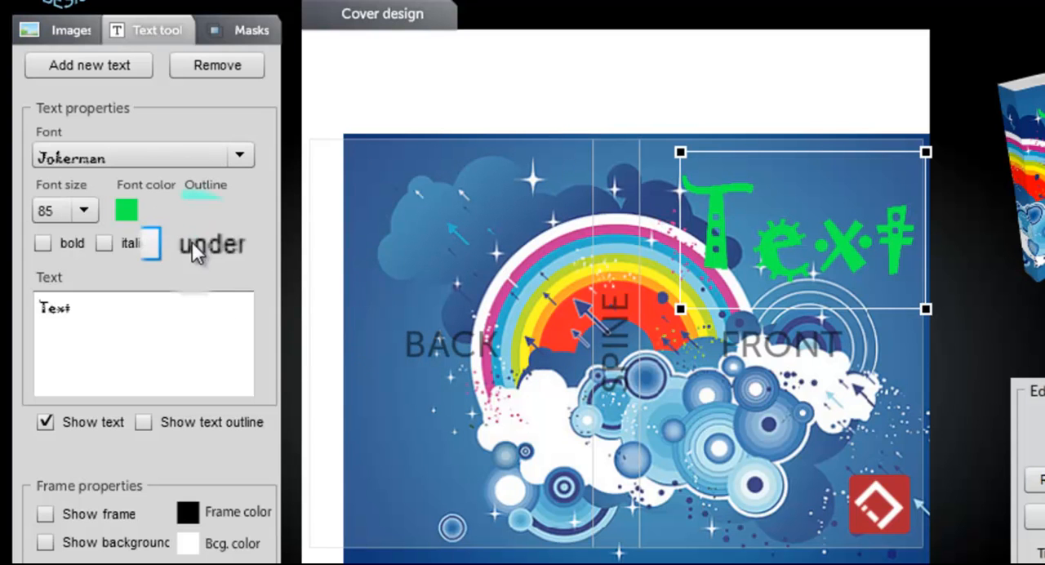
Make the green text bold, italic and underlined, and nudge it up and toward the spine
left_click(43, 242)
left_click(103, 242)
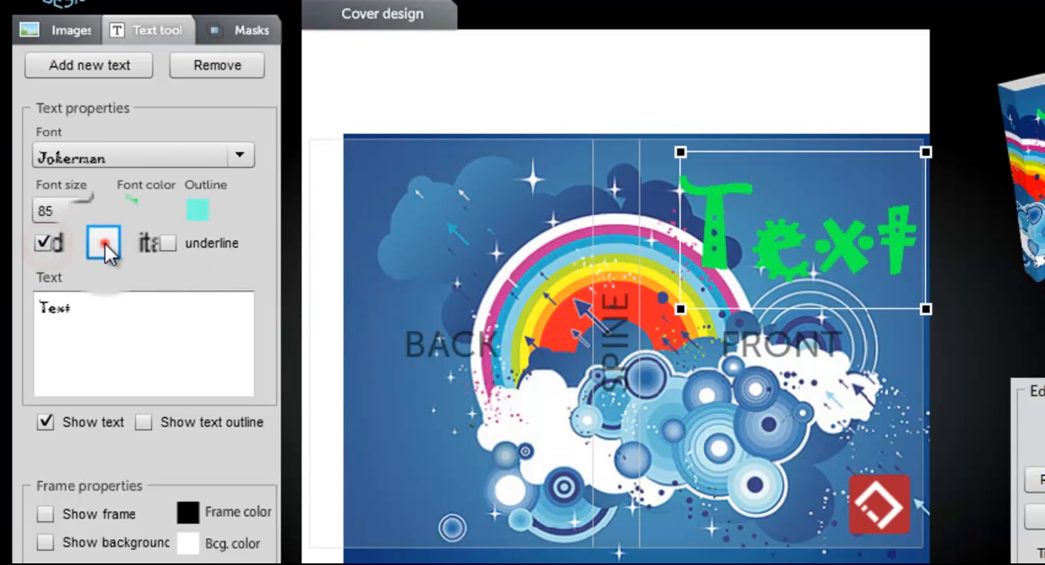
left_click(191, 243)
left_click_drag(868, 261, 846, 241)
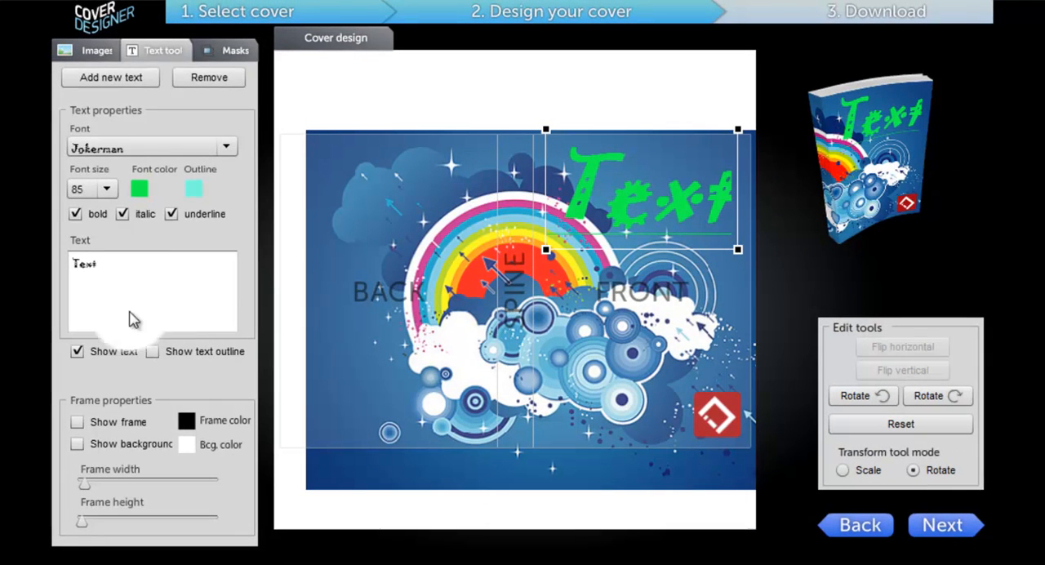
Remove the green text and add a new text element in the Adobe Garamond Pro font
left_click(211, 82)
left_click(102, 77)
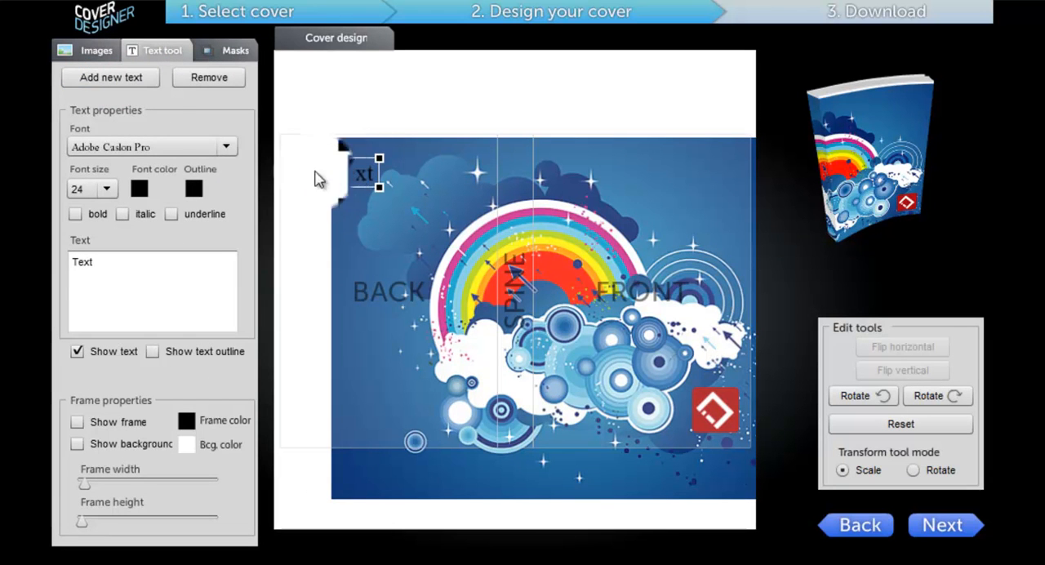
left_click(227, 147)
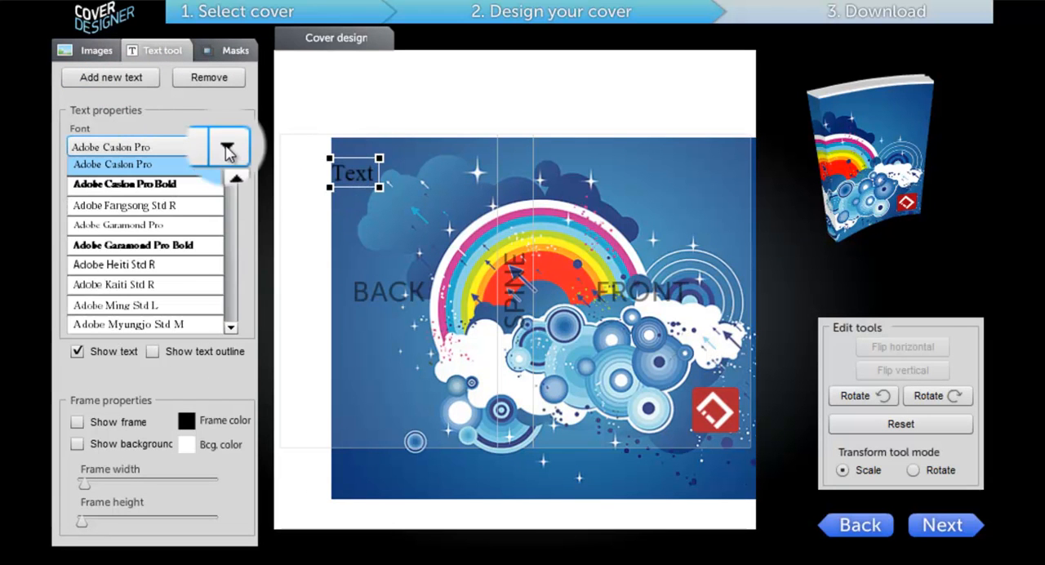
left_click(157, 247)
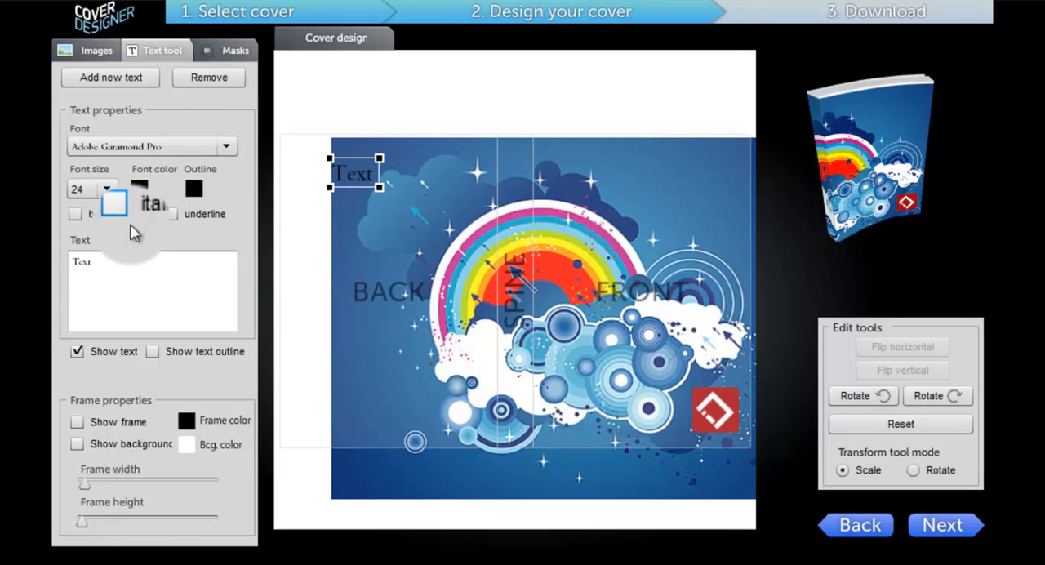
Set the new text's font size to 85 and move it to the upper part of the front cover
left_click(106, 189)
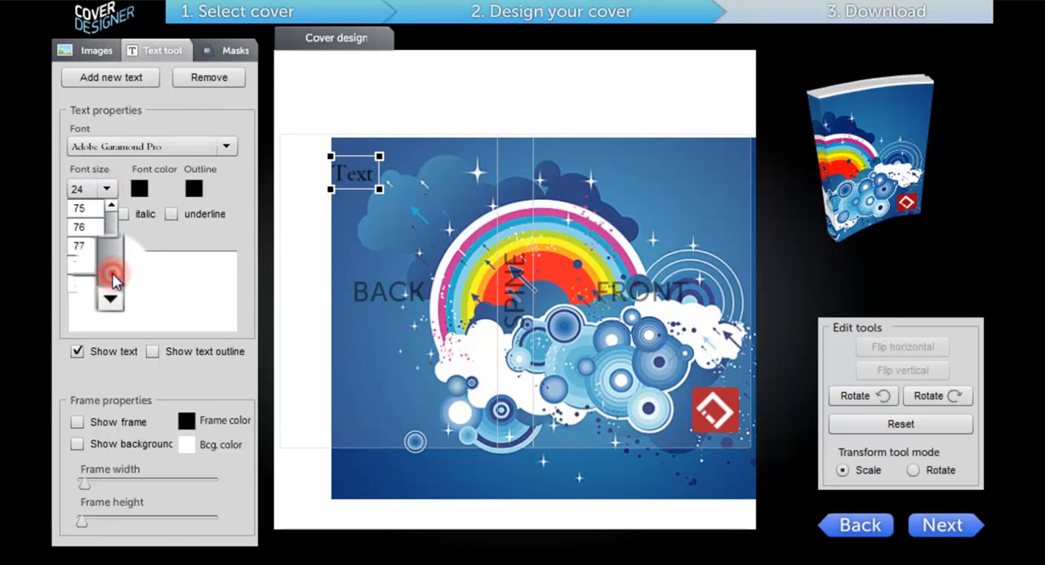
left_click(112, 274)
left_click(80, 211)
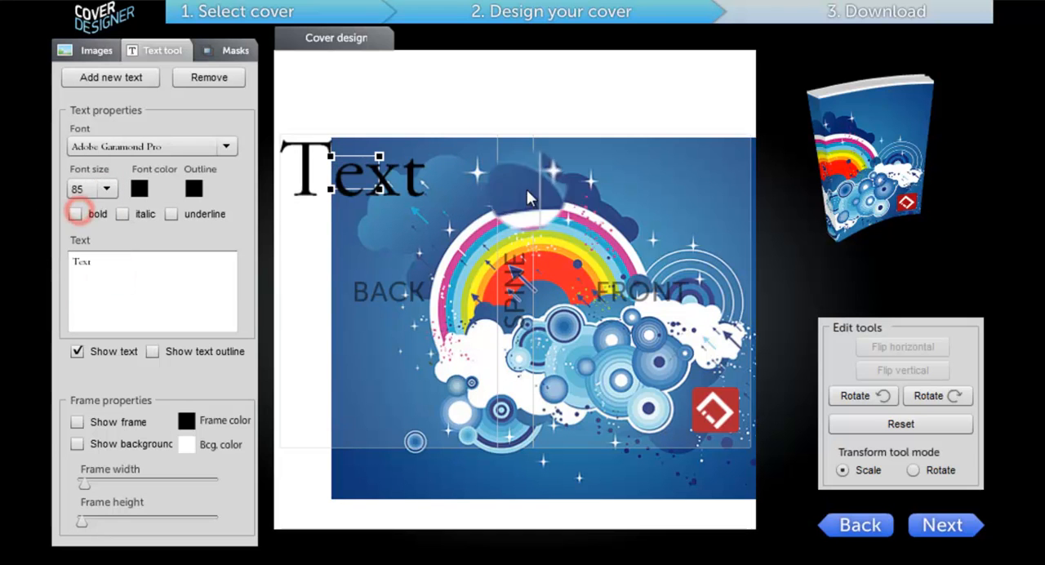
left_click_drag(351, 161, 662, 196)
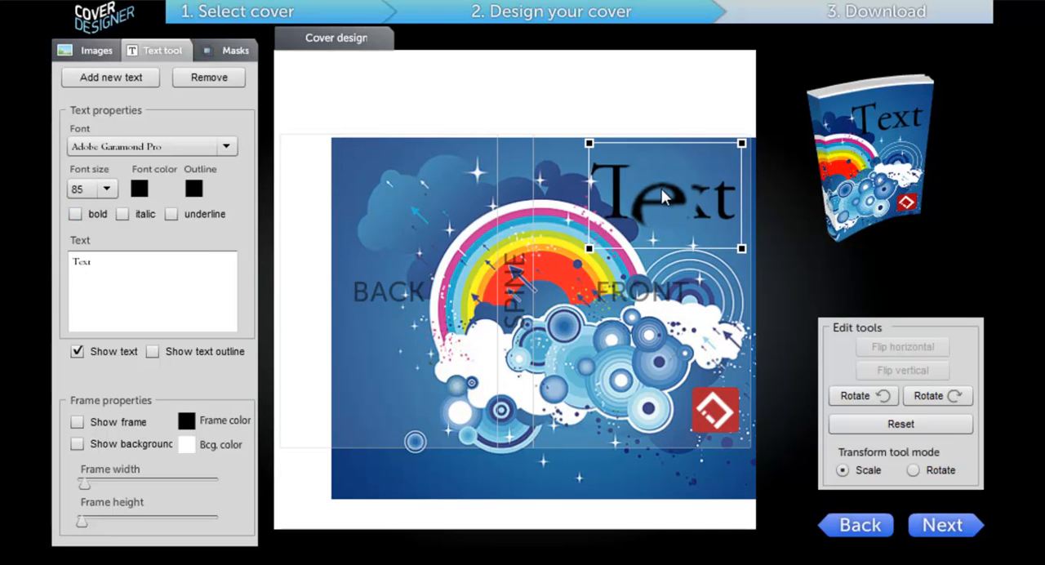
Make the text bold and show its outline in white (#FFFFFF)
left_click(76, 214)
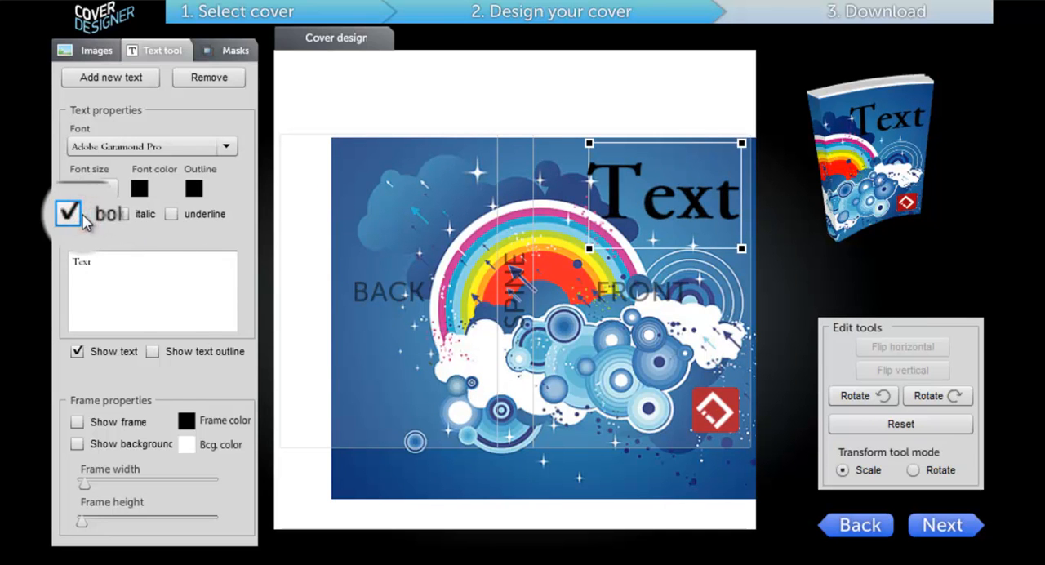
left_click(153, 352)
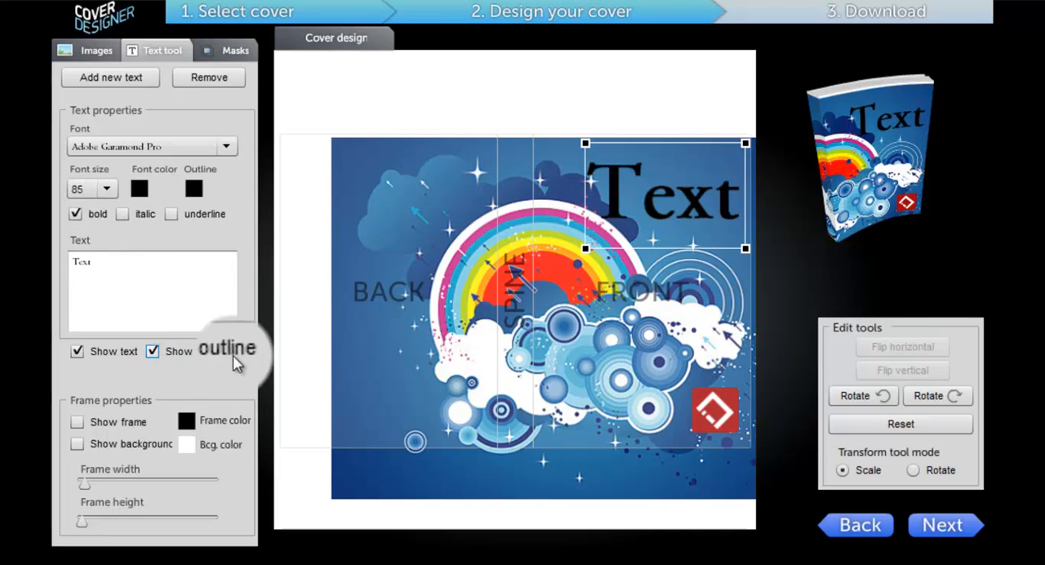
left_click(193, 189)
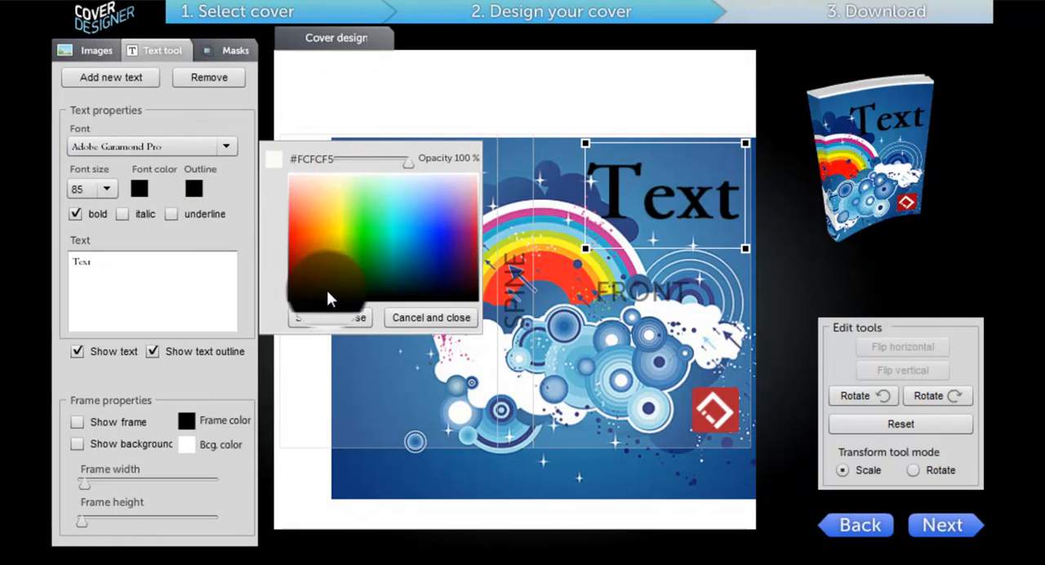
left_click(323, 190)
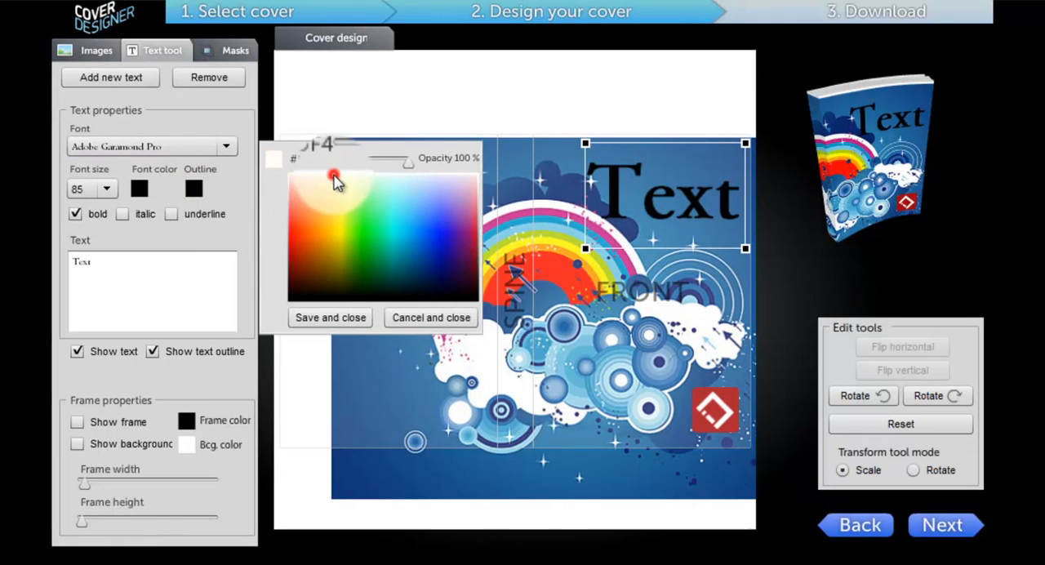
left_click(391, 175)
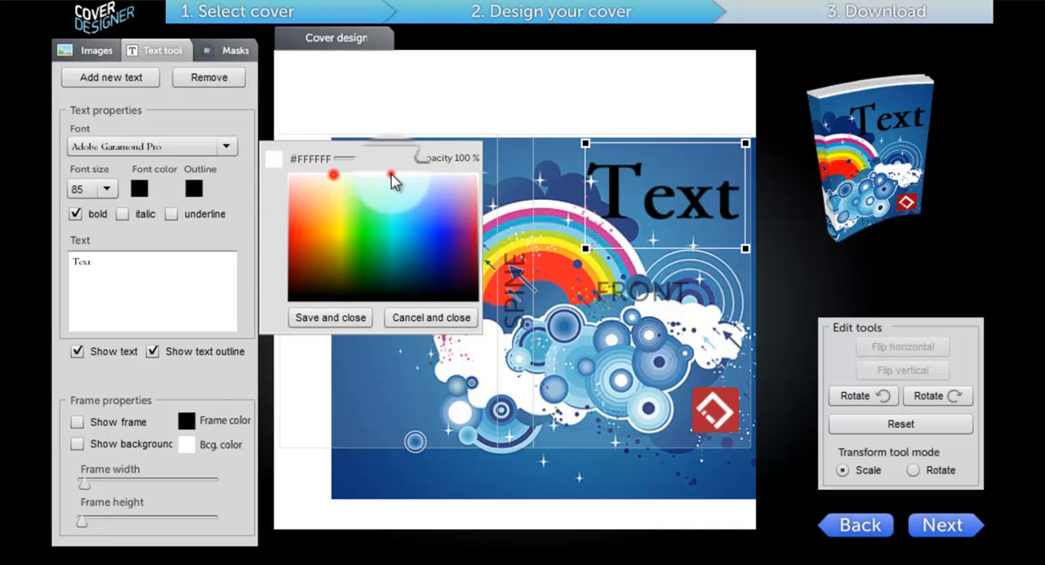
left_click(316, 315)
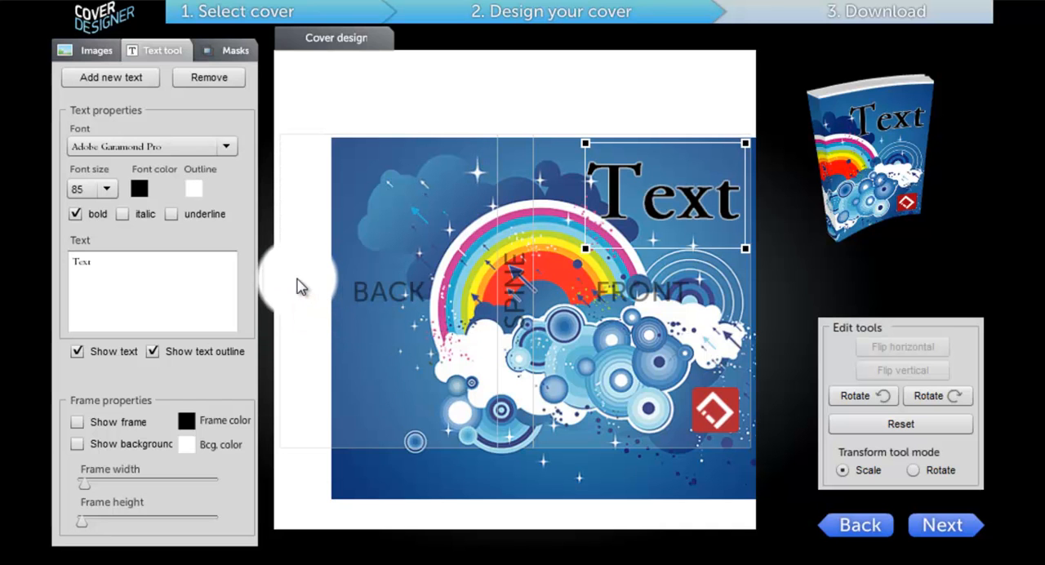
Rotate the text element clockwise four times
left_click(923, 403)
left_click(923, 400)
left_click(923, 401)
left_click(923, 400)
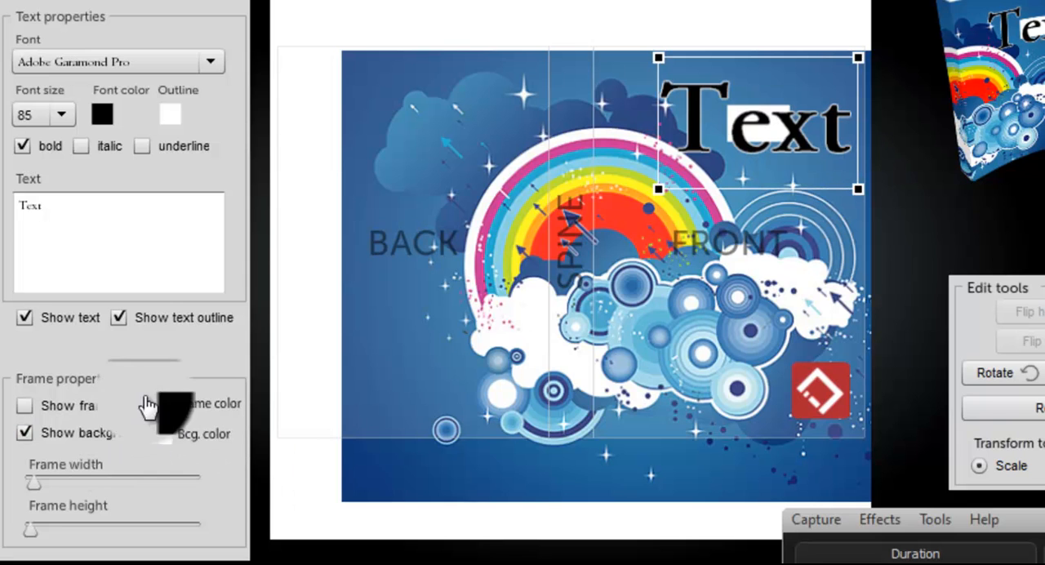
Set the text's frame color to white and its background color to black
left_click(161, 405)
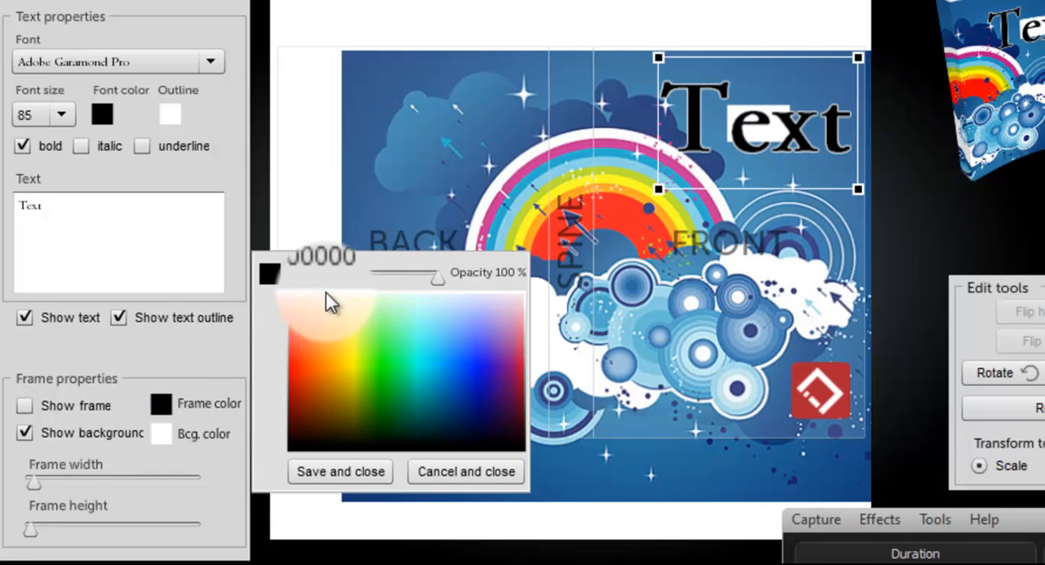
left_click(340, 471)
left_click(161, 434)
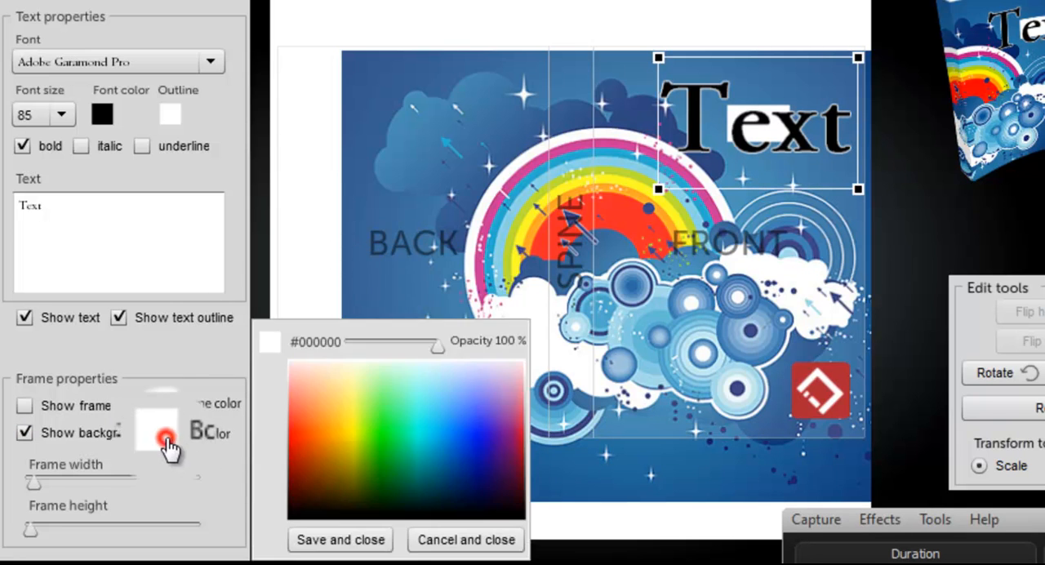
left_click(359, 542)
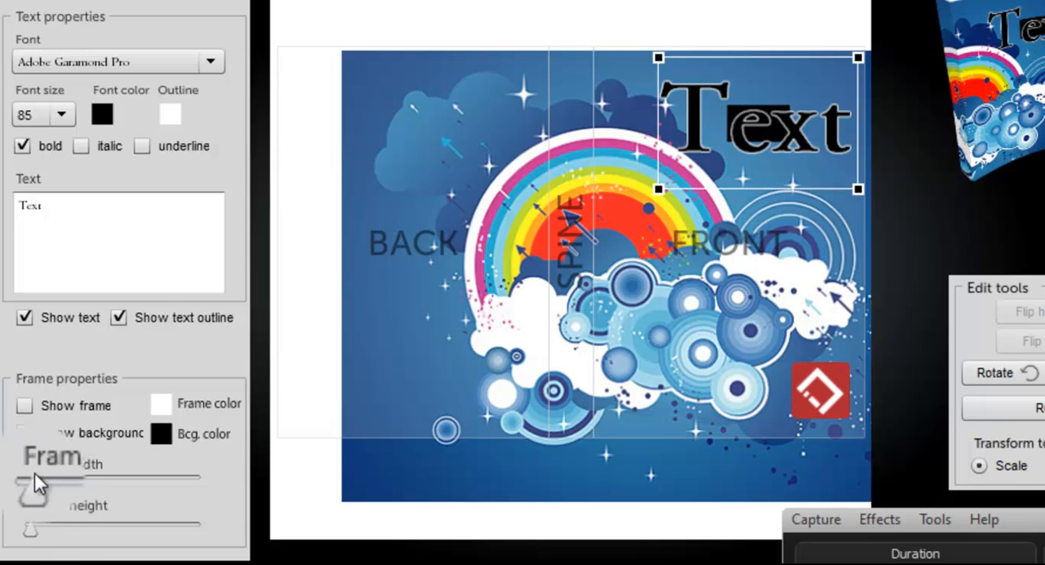
Increase the frame width and height so the black background extends well around the text, and show the frame
left_click_drag(36, 487, 79, 490)
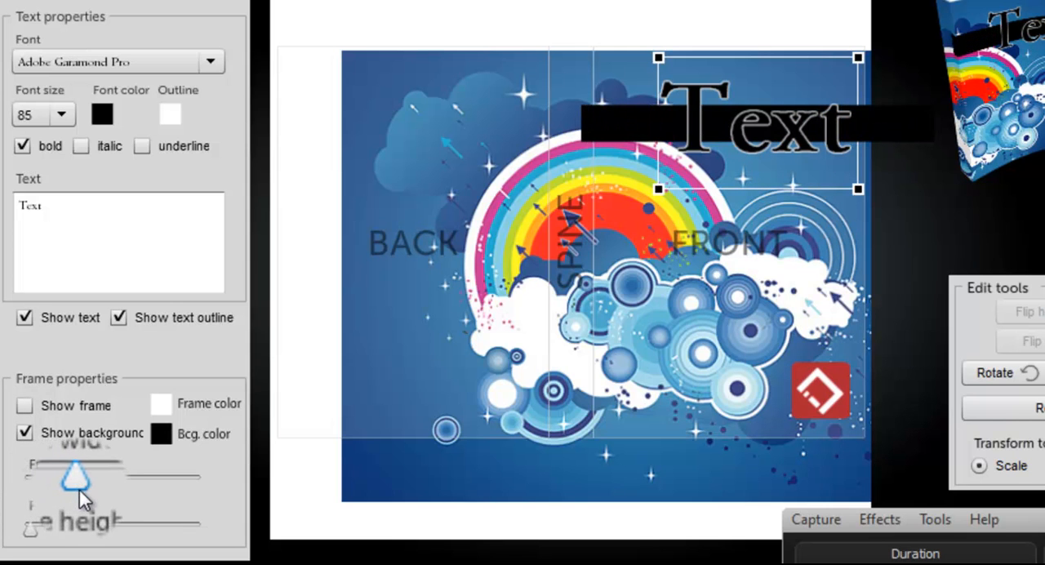
left_click_drag(31, 532, 43, 540)
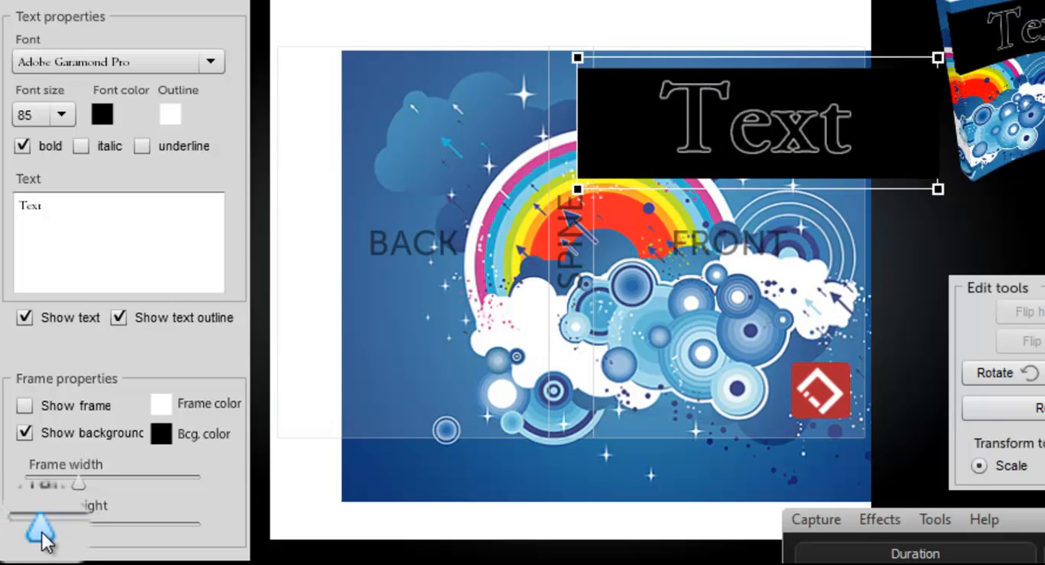
left_click_drag(79, 483, 96, 493)
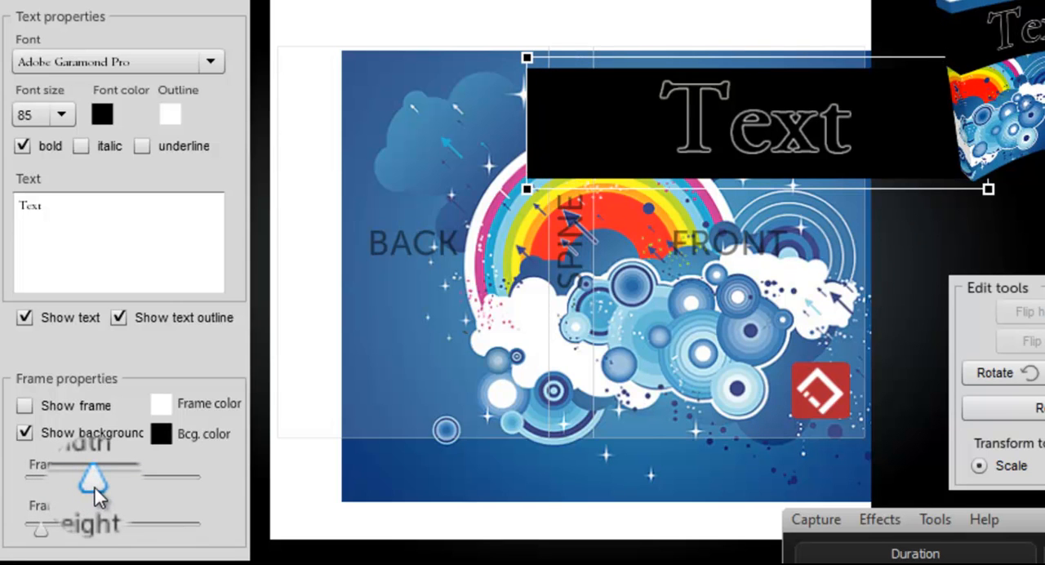
left_click(24, 405)
Set the text's font size to 65 and slightly reduce the frame height
left_click(63, 116)
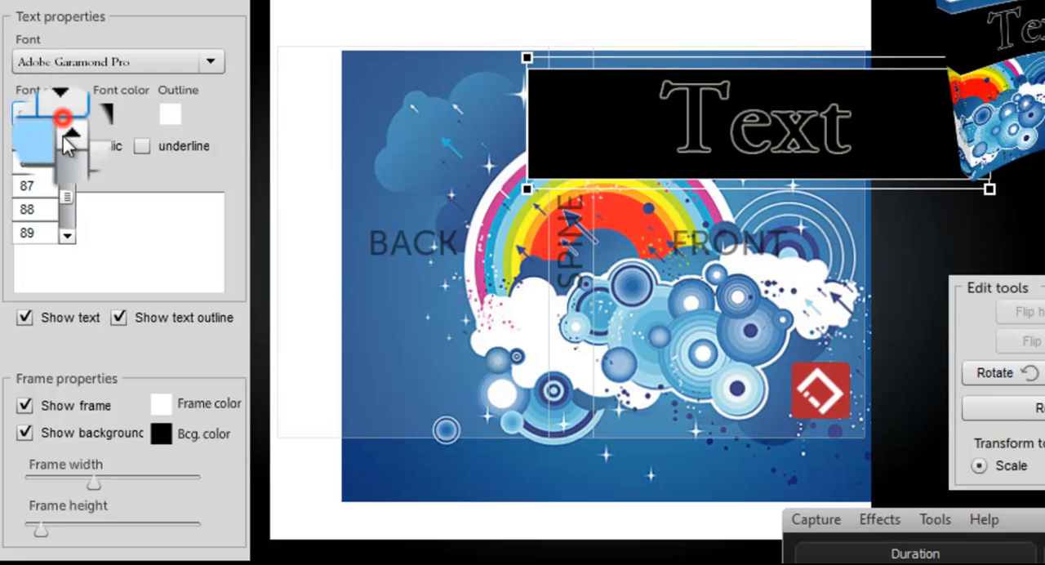
left_click(69, 178)
left_click(66, 188)
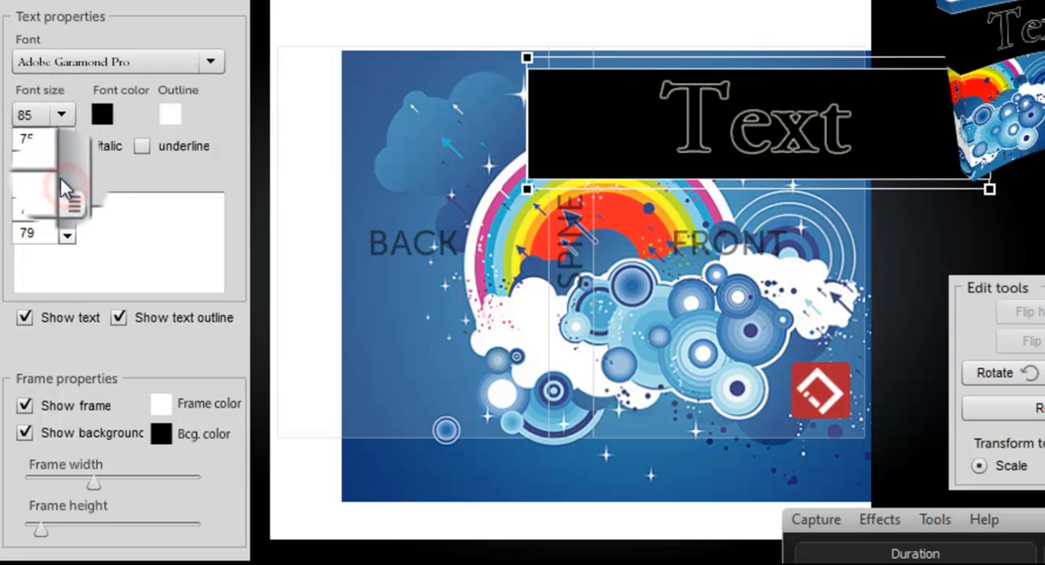
left_click(63, 168)
left_click(63, 168)
left_click(36, 150)
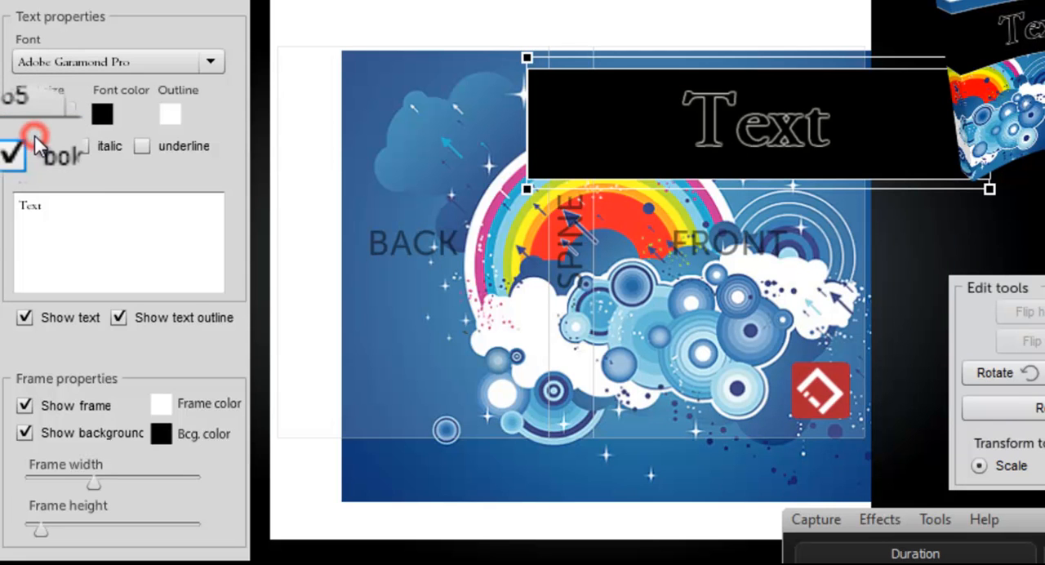
left_click_drag(42, 529, 35, 535)
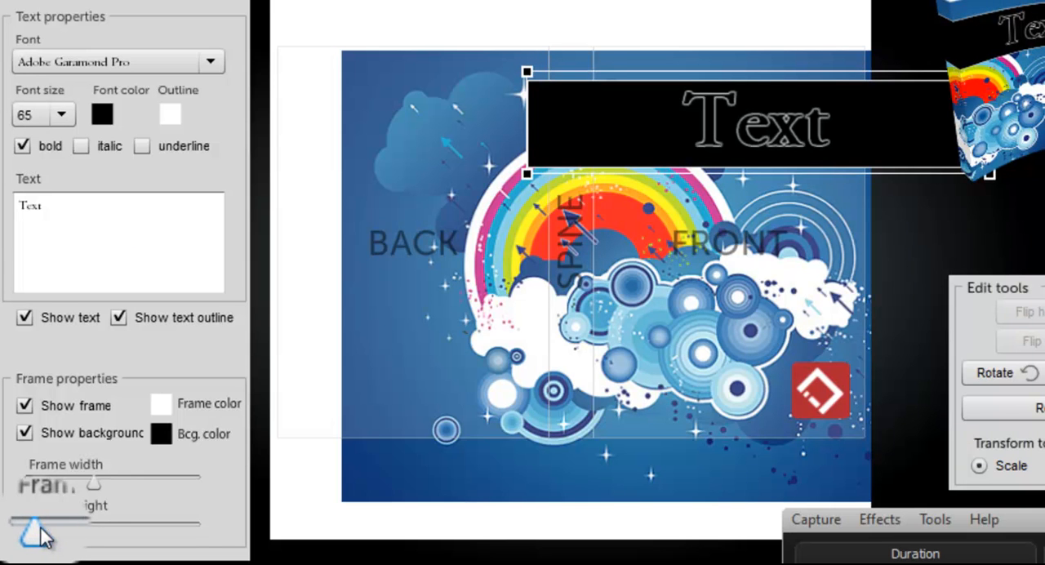
Preview the 3D cover, return to the design, and reduce the opacity of the text's black background color to 31 %
left_click(1044, 535)
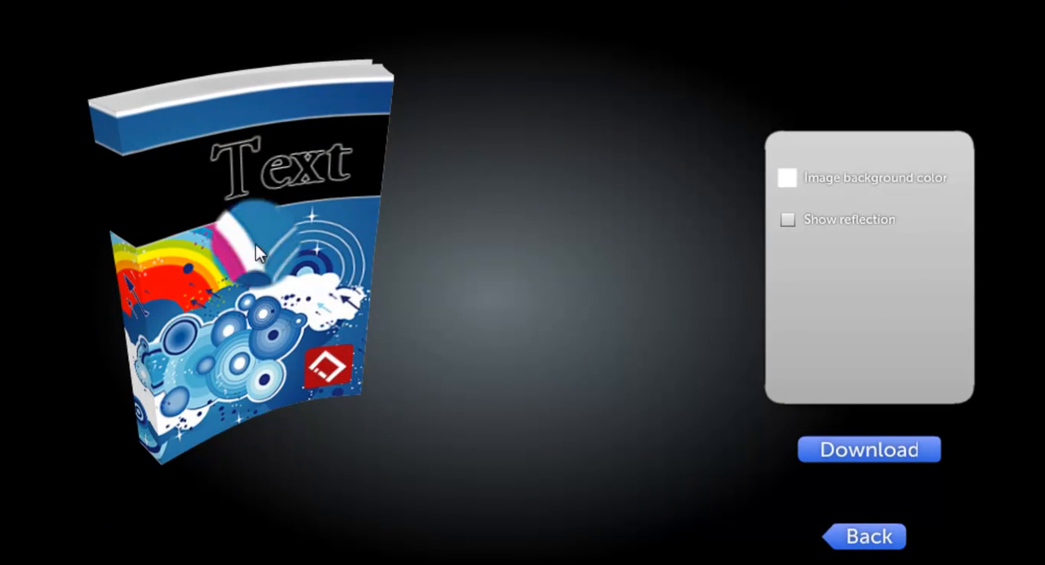
left_click(832, 540)
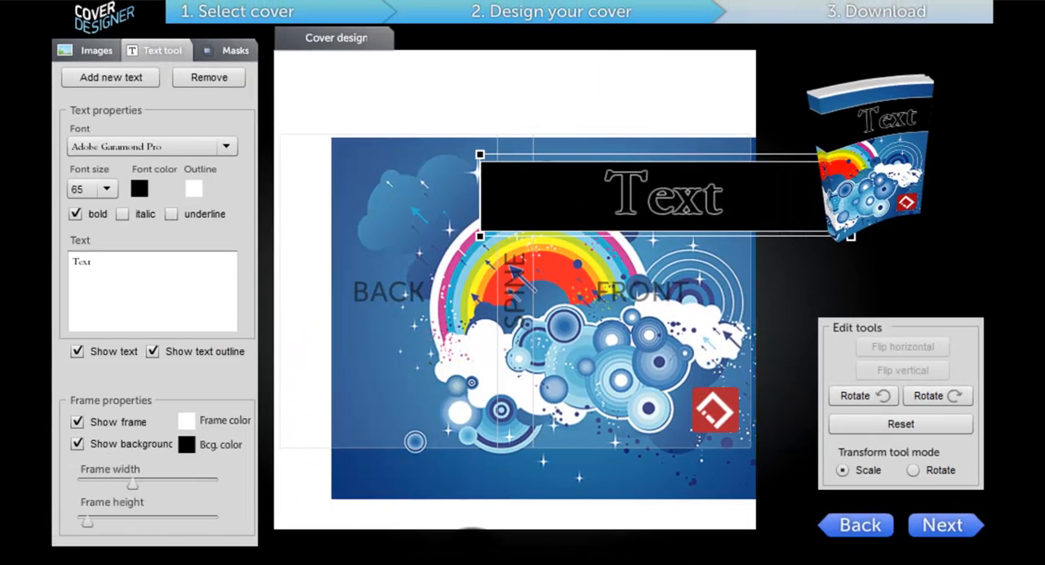
left_click(187, 448)
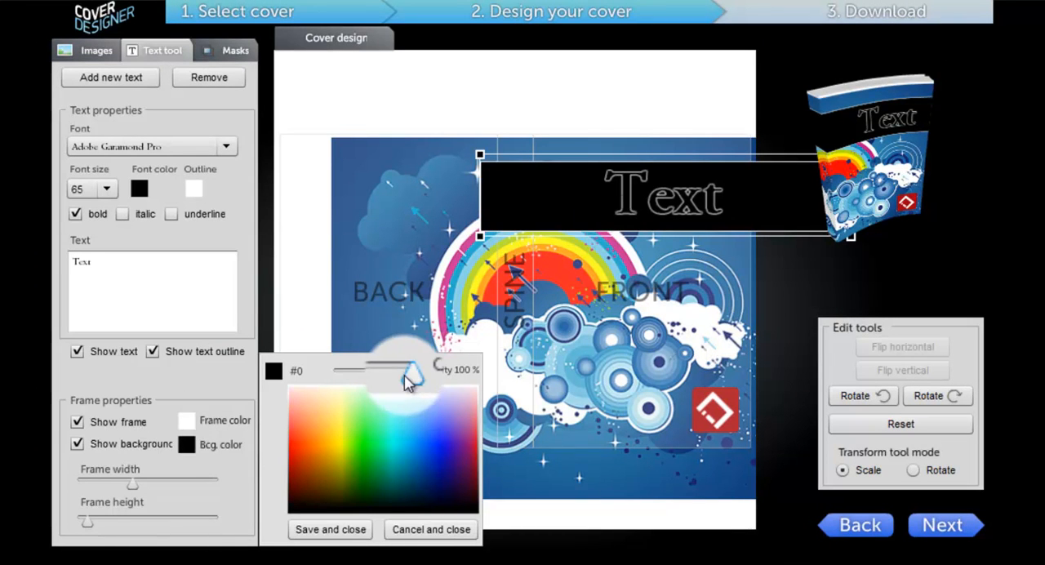
left_click_drag(406, 381, 365, 382)
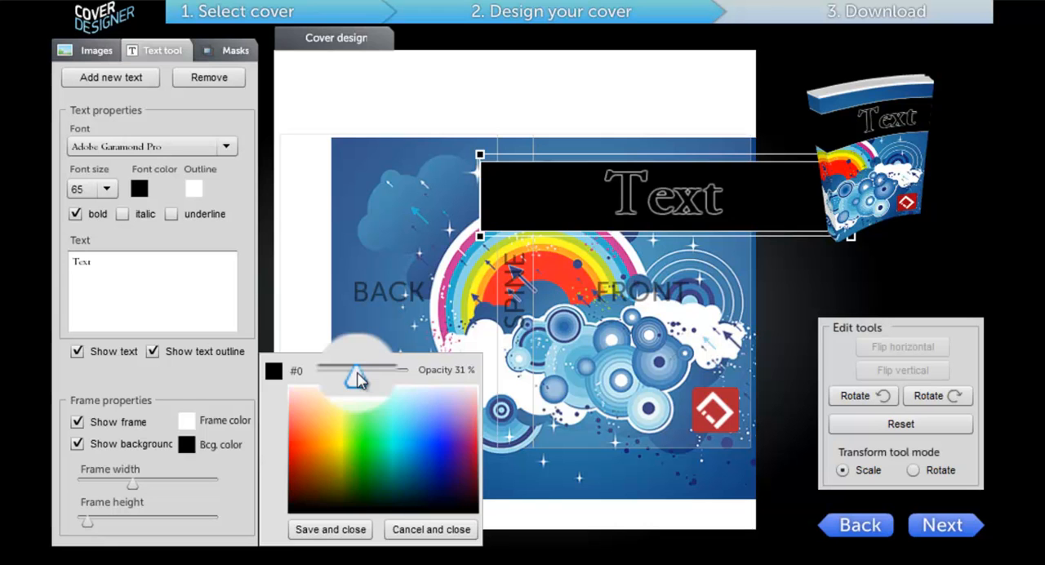
left_click(351, 530)
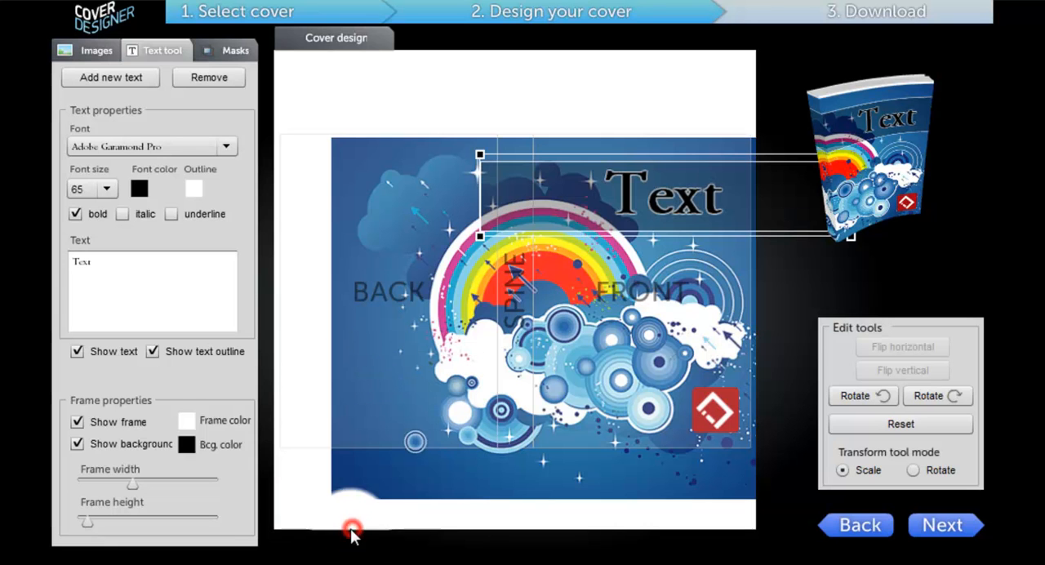
left_click(807, 293)
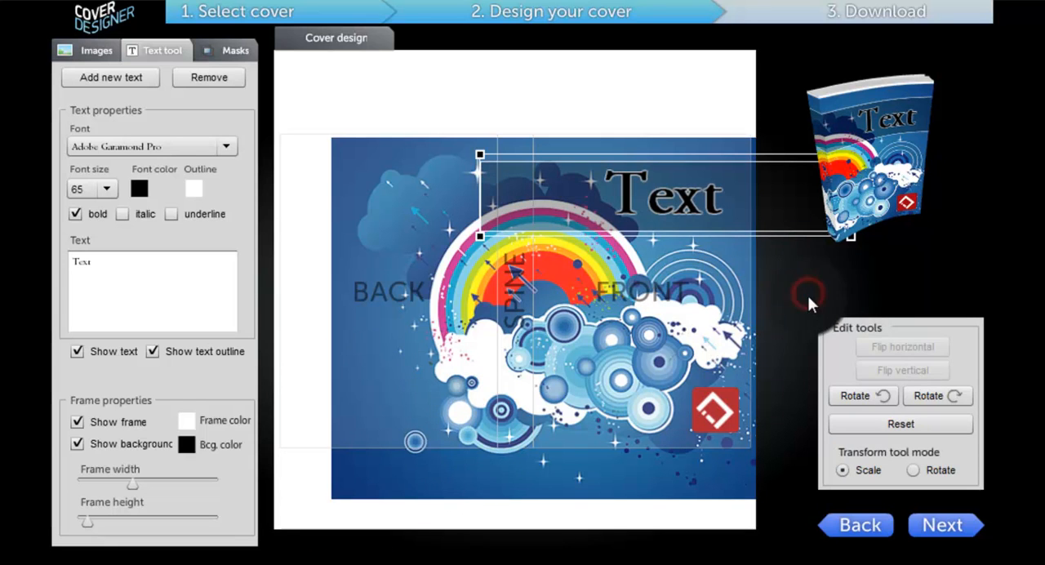
Preview the 3D book, rotate it to inspect its front, spine and back, and return to the design
left_click(941, 539)
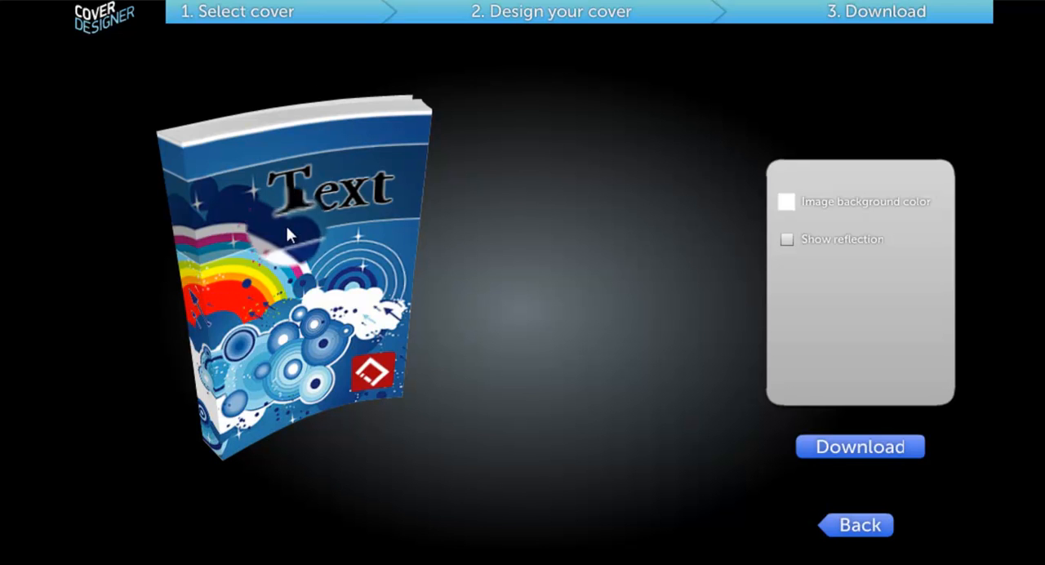
left_click_drag(336, 342, 337, 378)
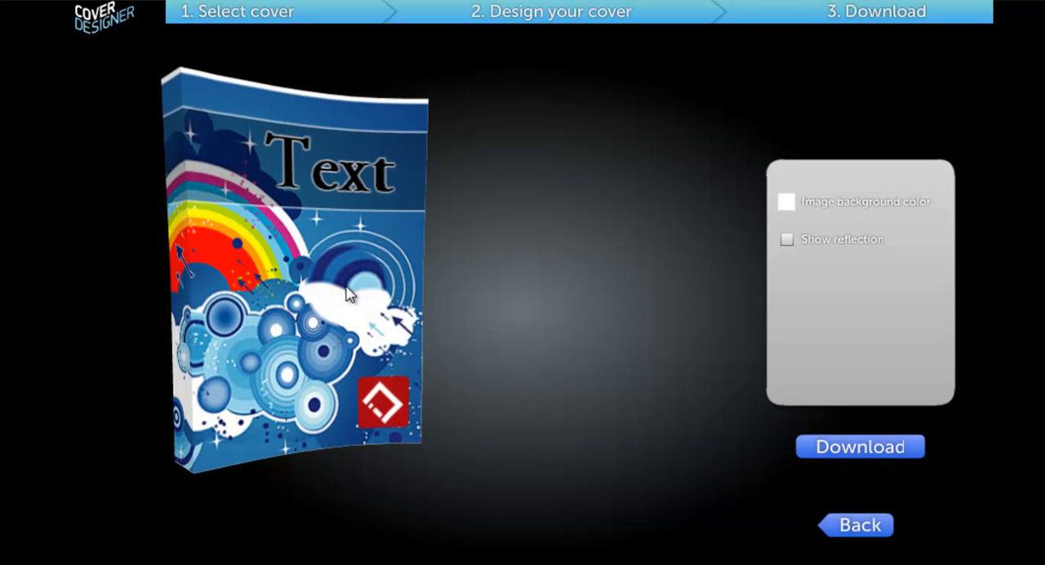
left_click_drag(353, 306, 537, 308)
left_click_drag(349, 351, 613, 318)
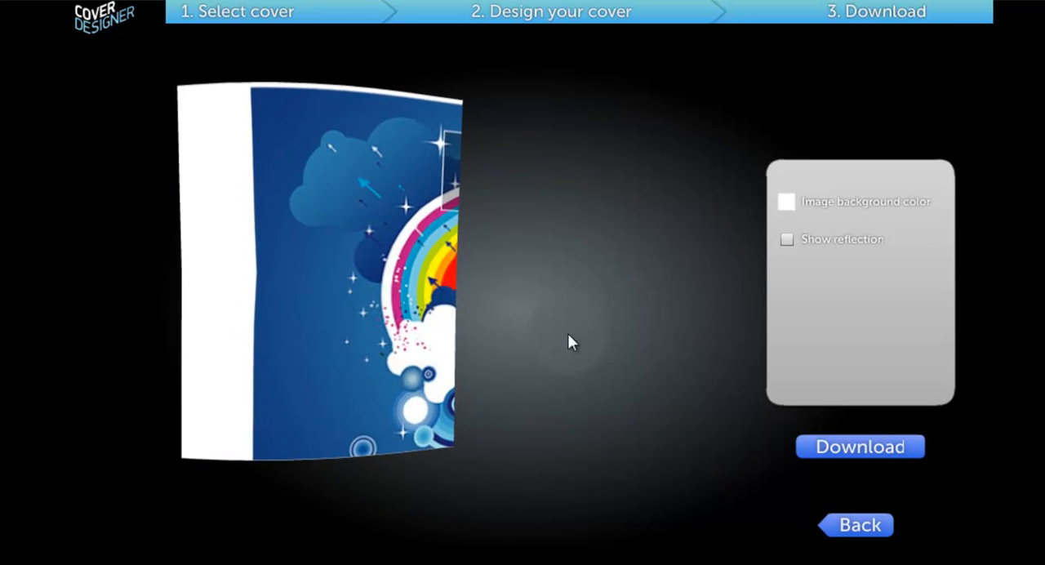
left_click_drag(361, 334, 82, 336)
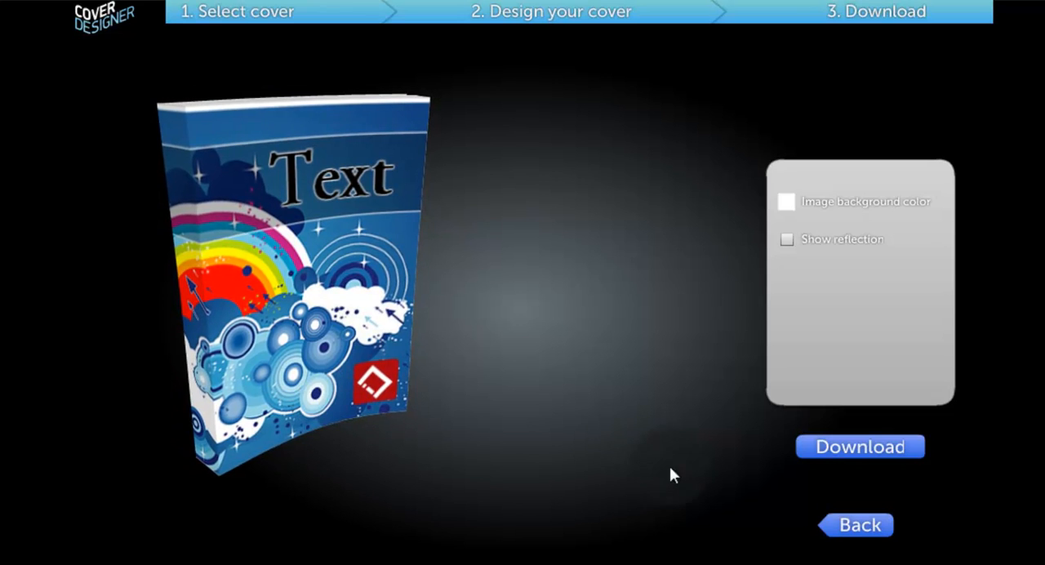
left_click(854, 537)
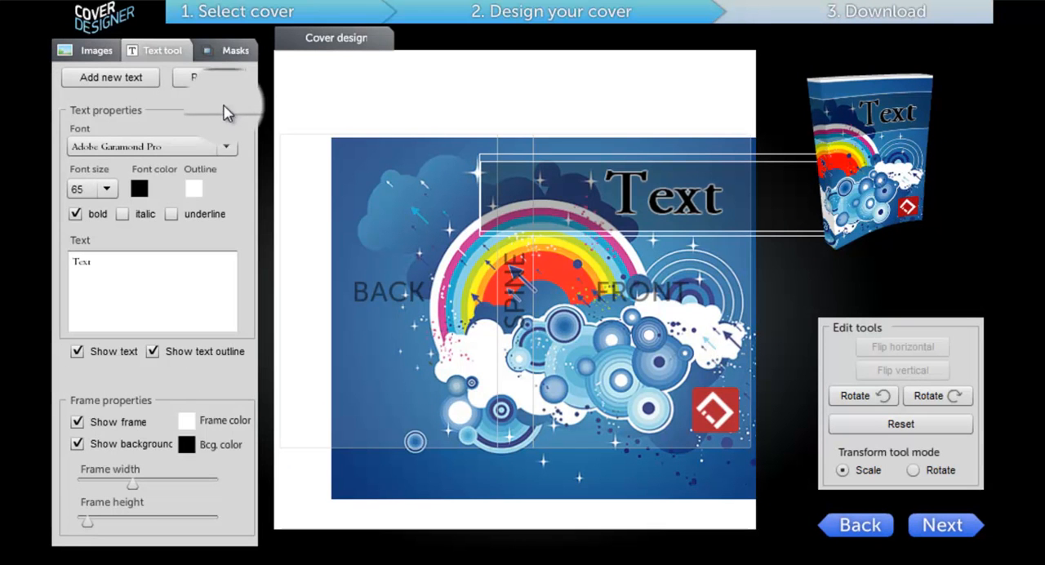
Browse the available masks and enable the thin band mask along the cover's upper edge
left_click(225, 50)
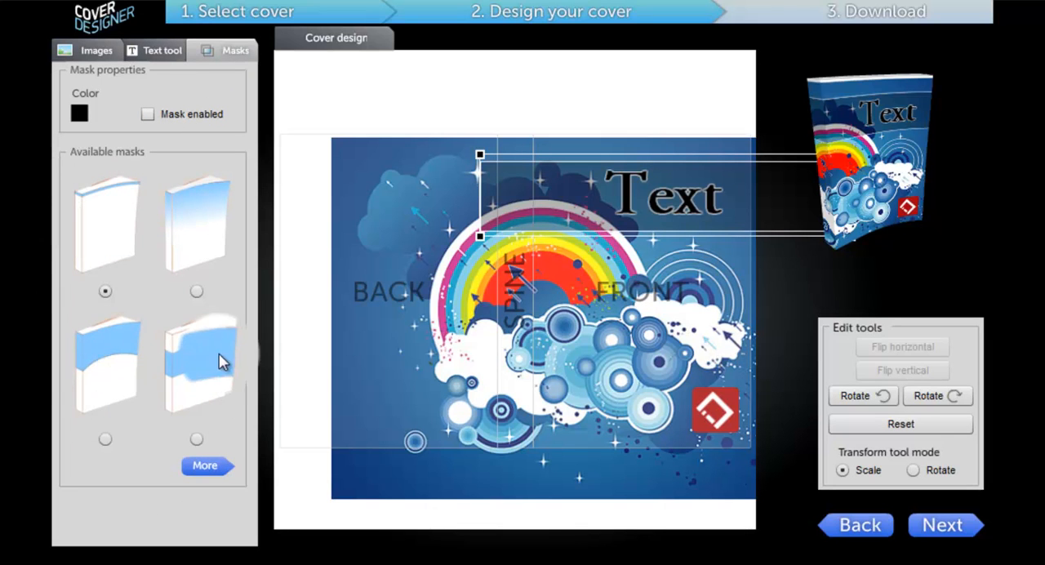
left_click(205, 467)
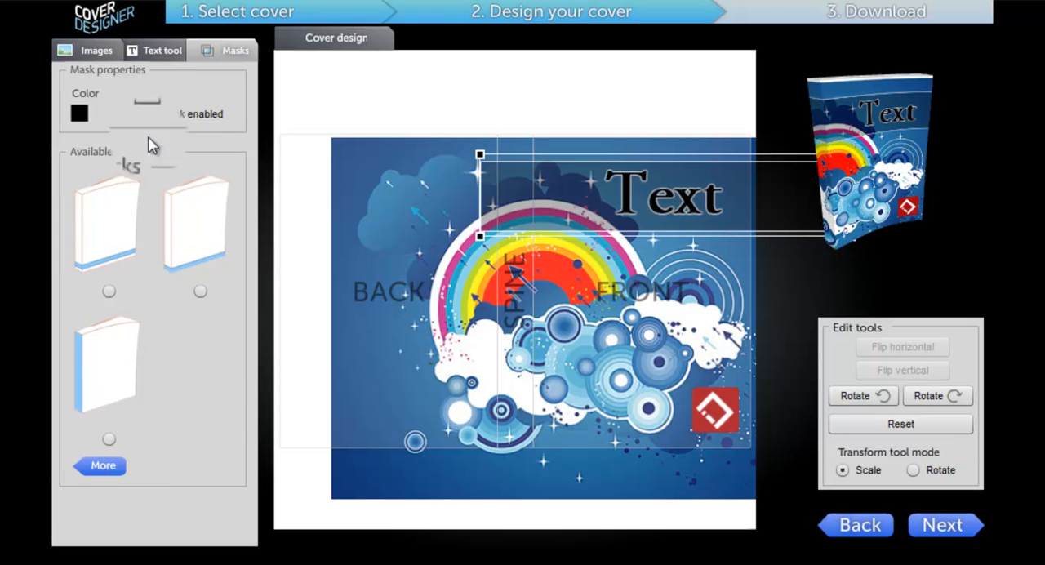
left_click(98, 466)
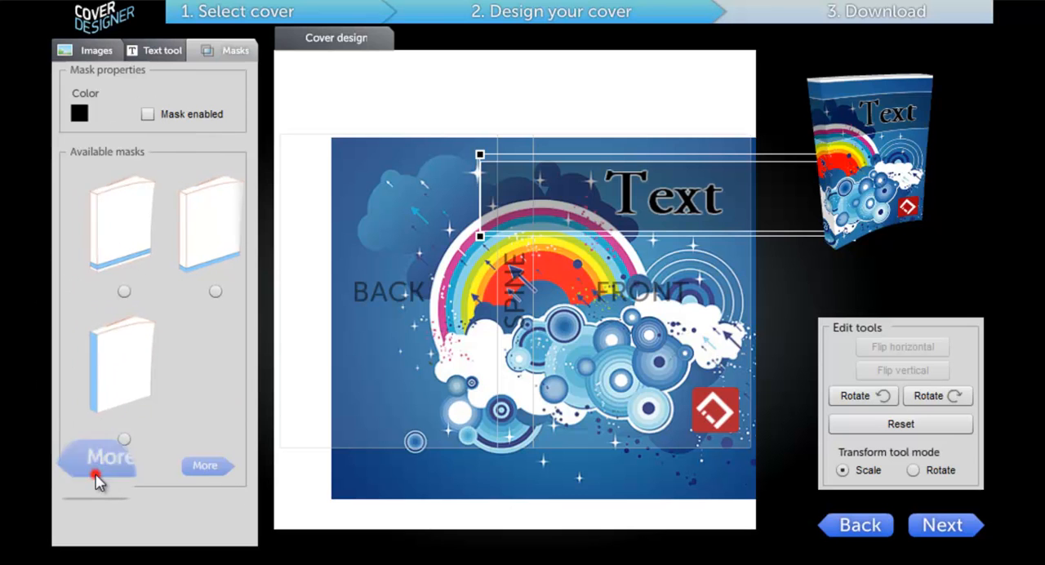
left_click(173, 118)
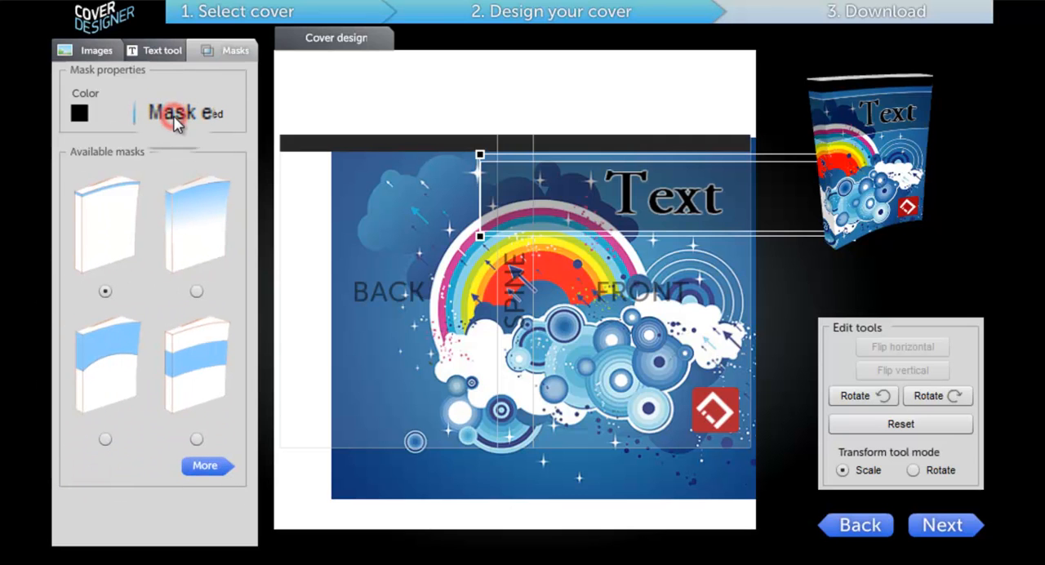
Set the mask color to red (#CA1B44) and switch to the gradient mask fading down from the cover's upper edge
left_click(78, 118)
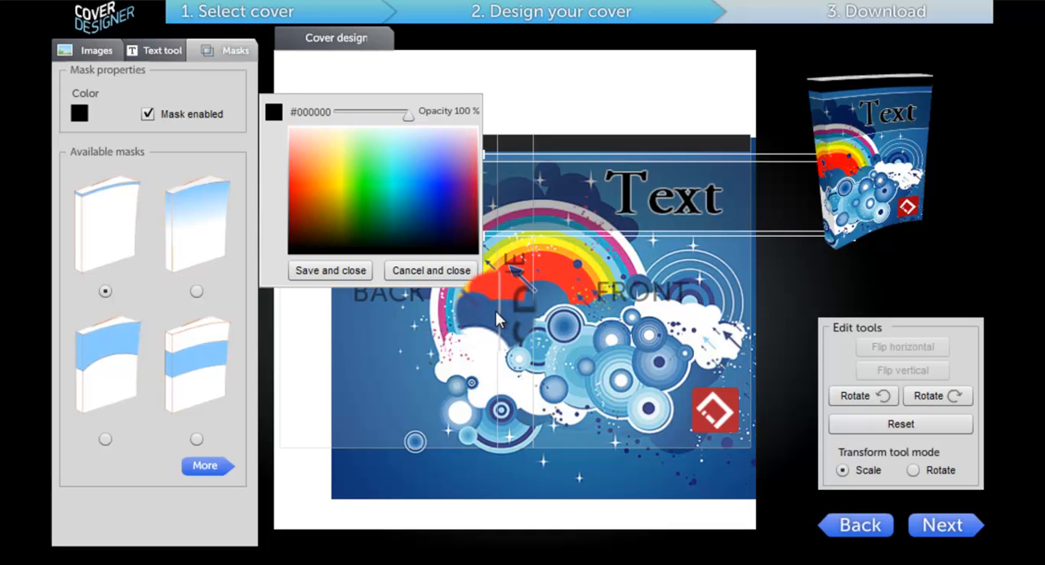
left_click(298, 177)
left_click(297, 181)
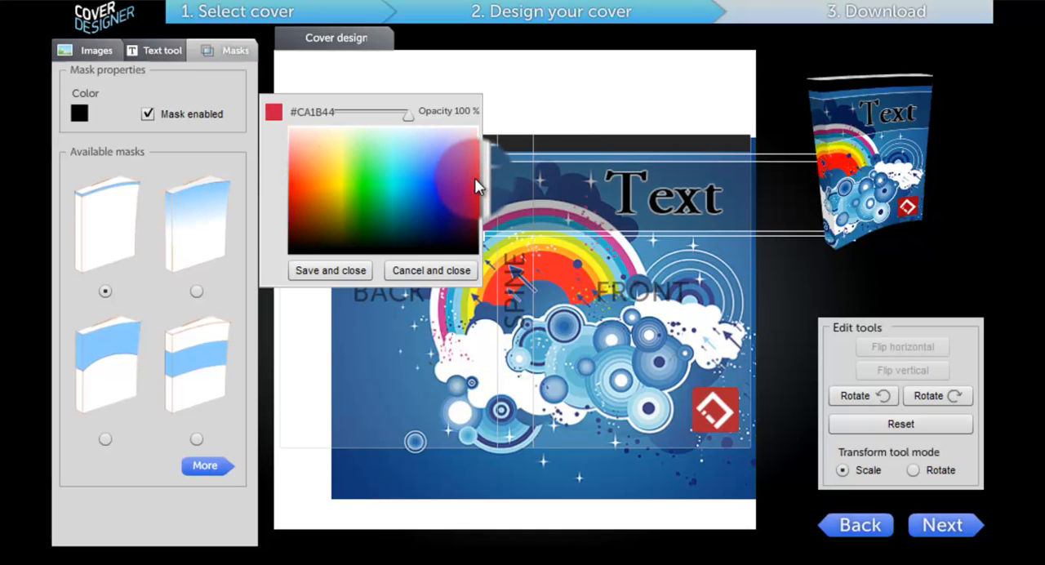
left_click(335, 270)
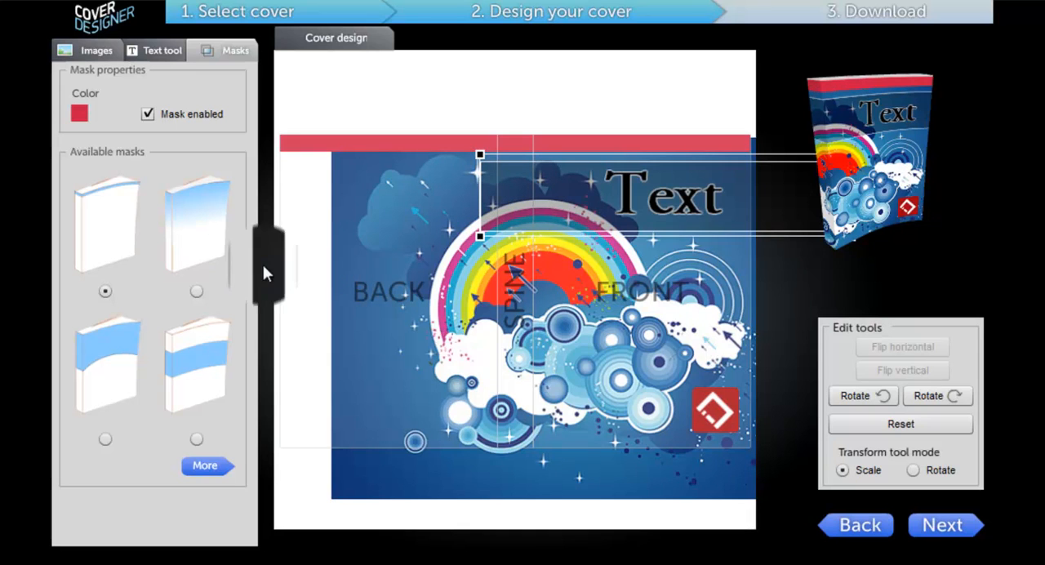
left_click(189, 214)
left_click(200, 299)
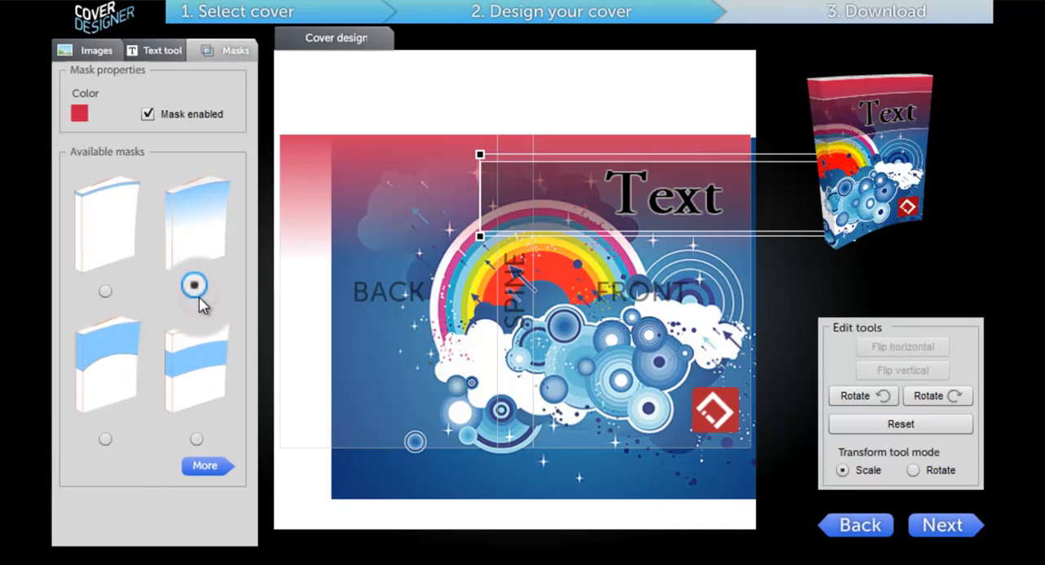
Preview the masked cover on the 3D book, return to the design, and disable the mask
left_click(952, 527)
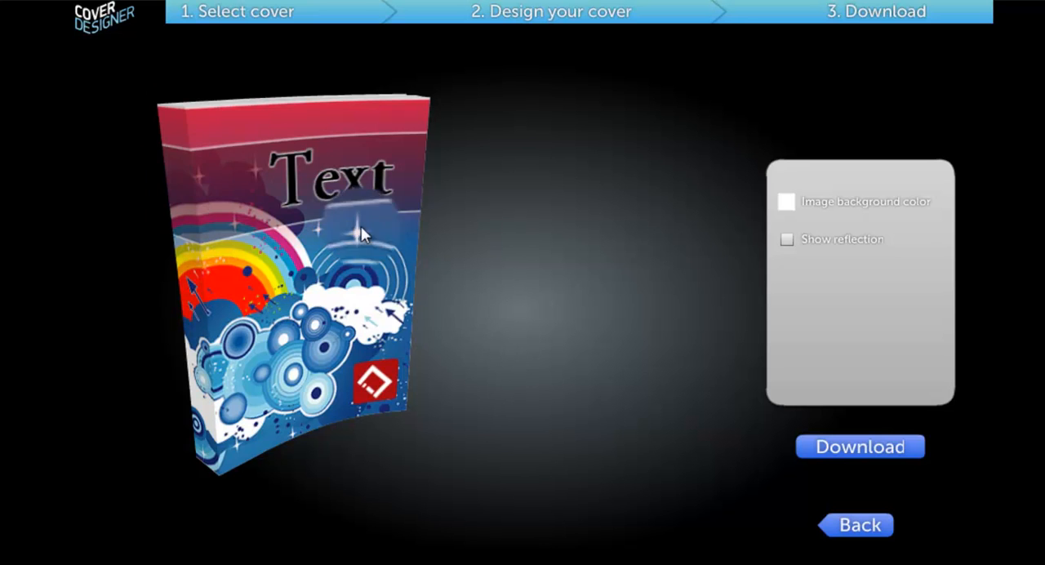
left_click(860, 531)
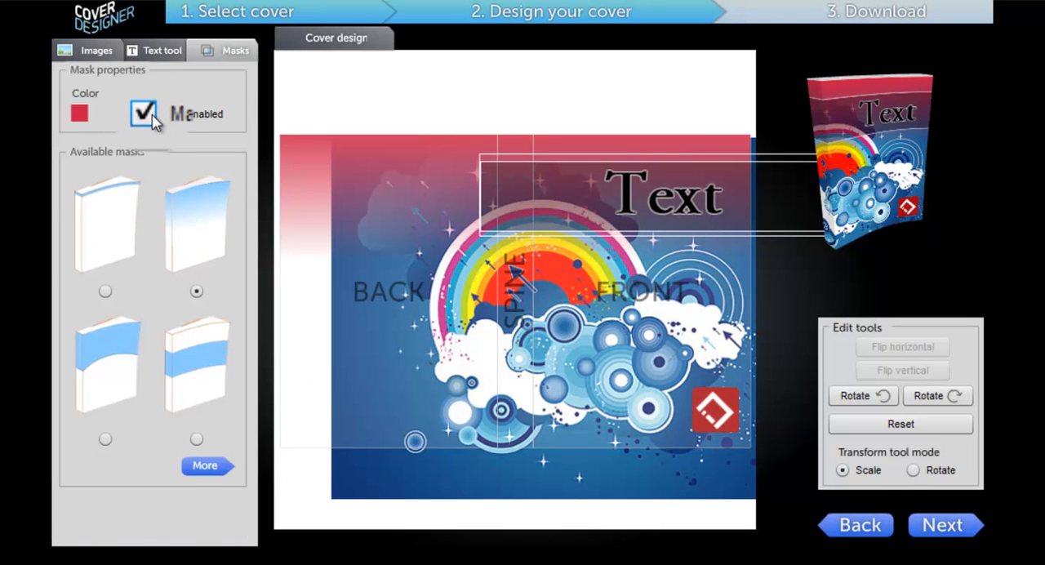
left_click(147, 114)
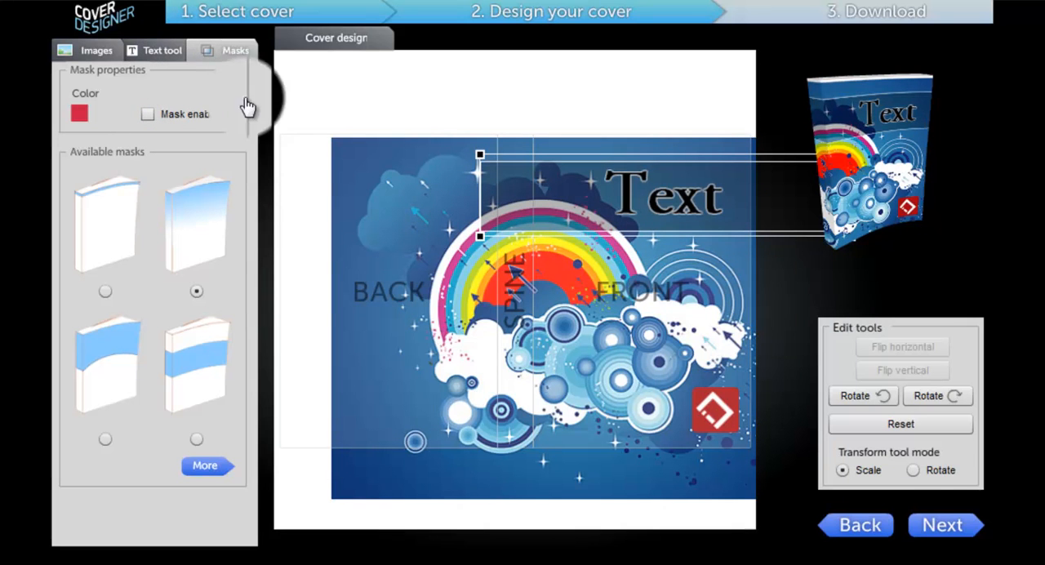
Proceed to the download stage and save white as the image background color
left_click(932, 531)
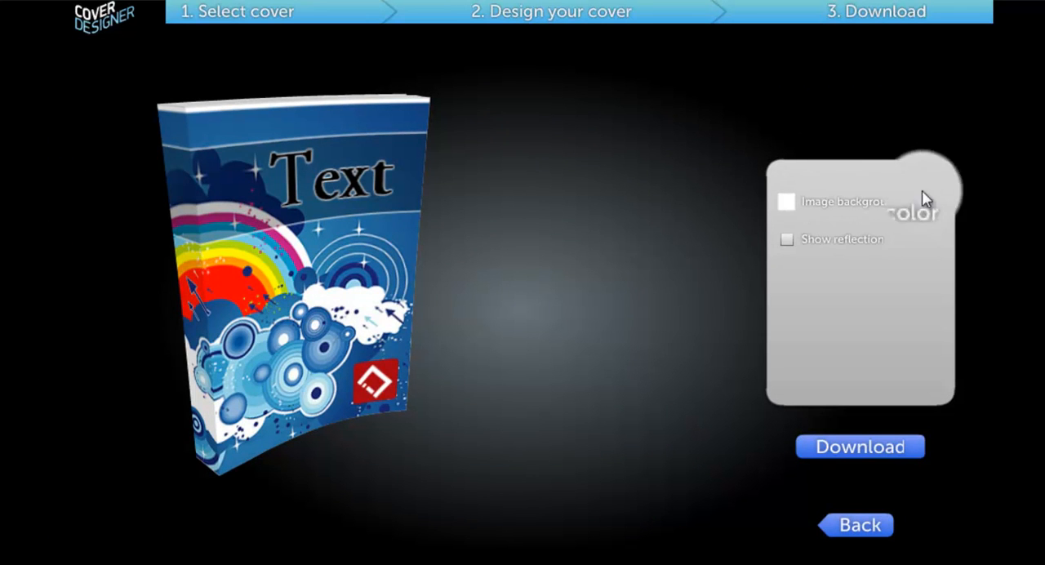
left_click(782, 205)
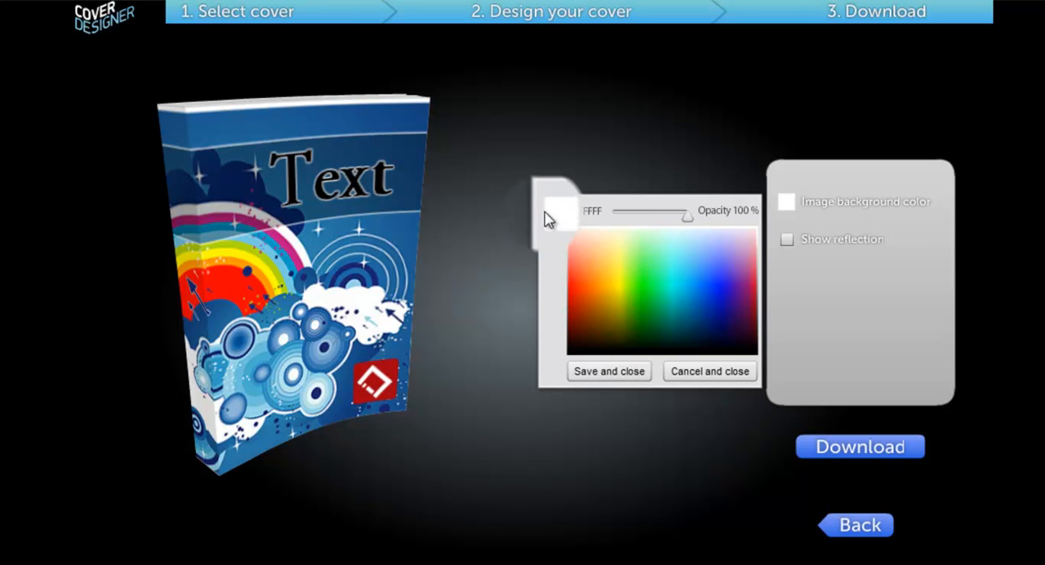
left_click(611, 377)
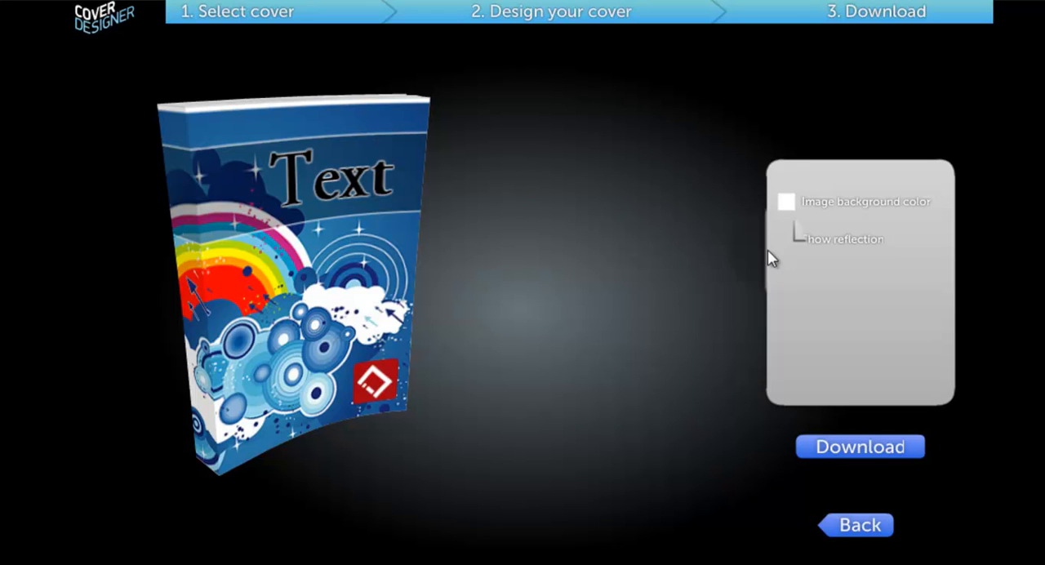
Try the reflection beneath the 3D book while tilting the book slightly, and turn the reflection off again
left_click(789, 239)
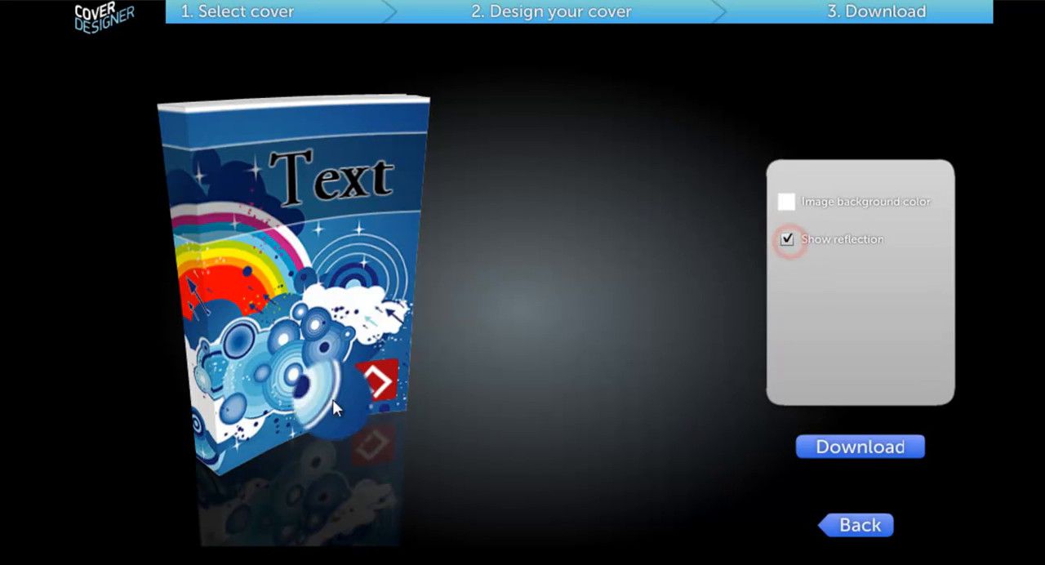
left_click_drag(259, 341, 232, 291)
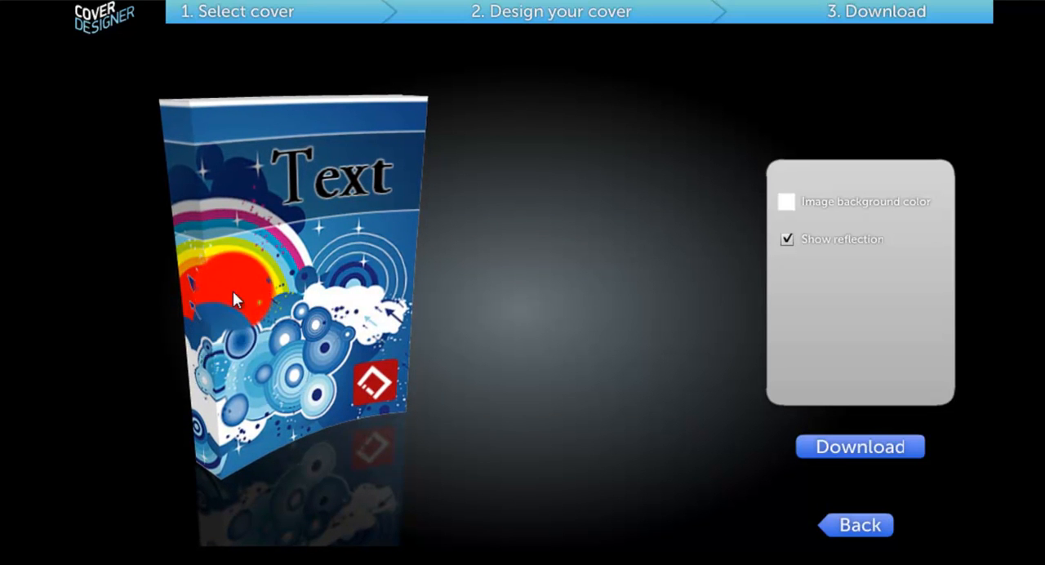
left_click(787, 240)
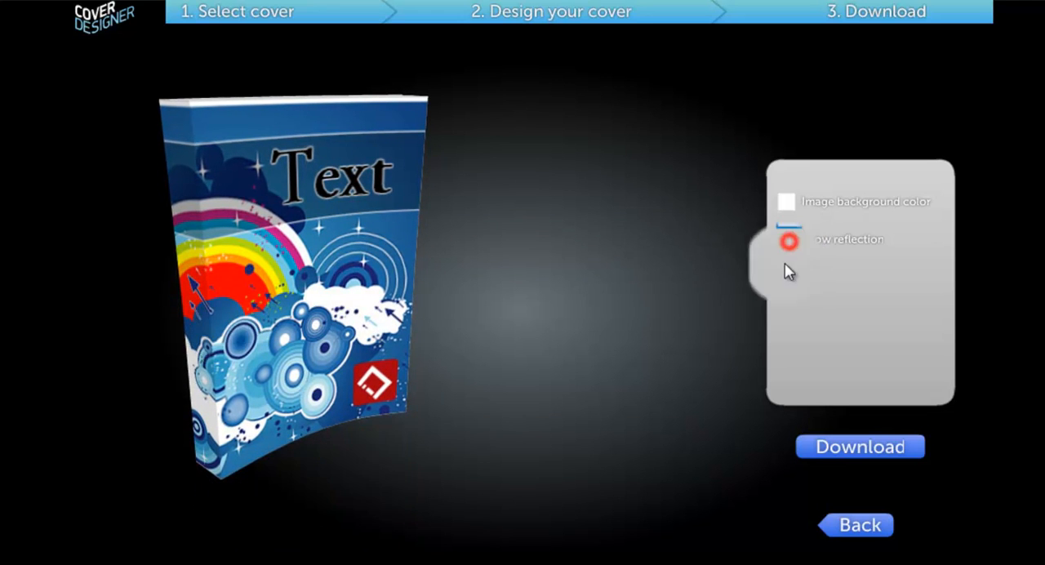
Download the cover as an image file named My Cover Design in the resources folder, replacing the existing file
left_click(859, 455)
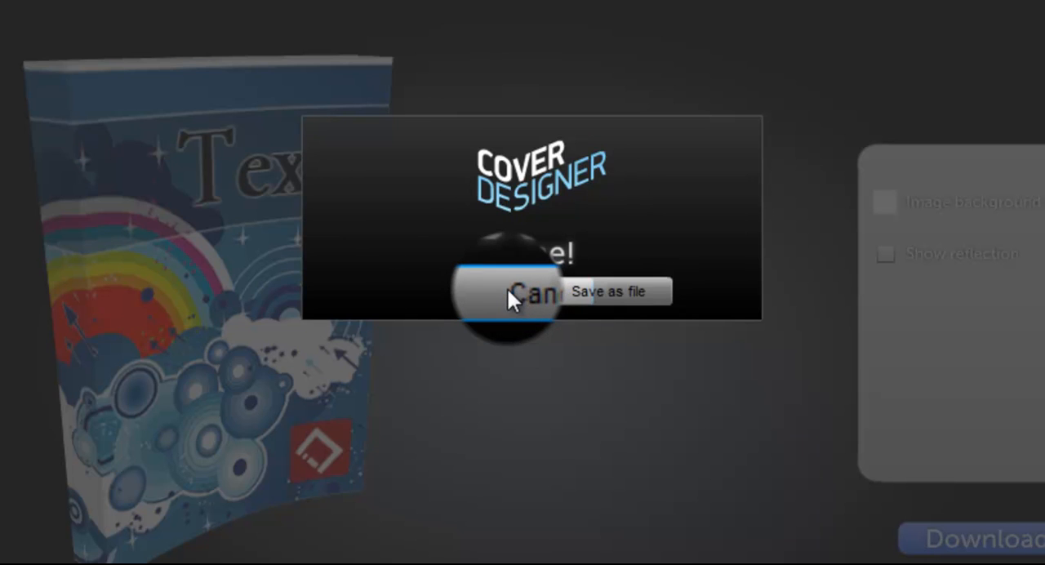
left_click(647, 288)
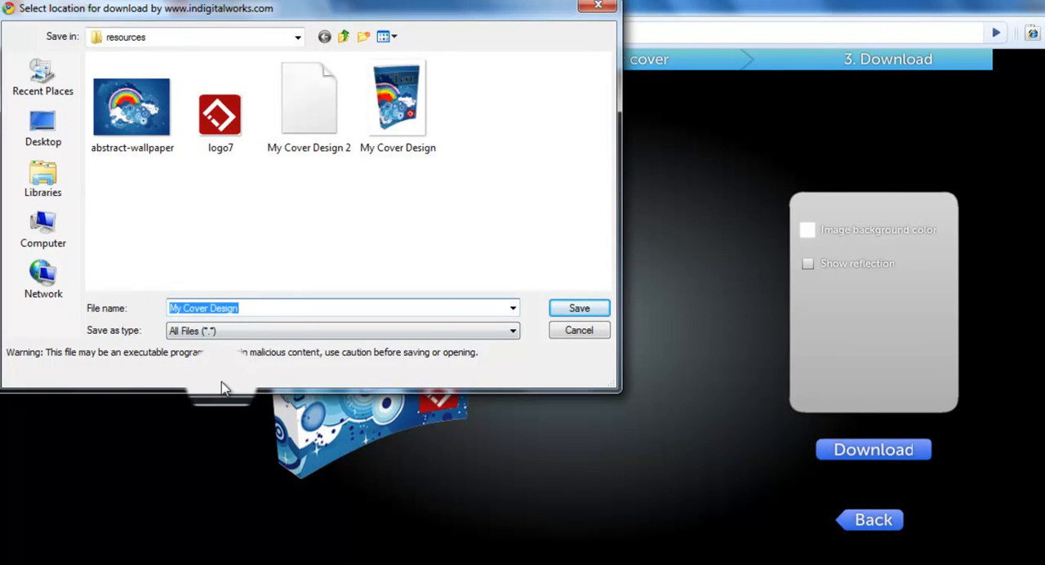
left_click(579, 308)
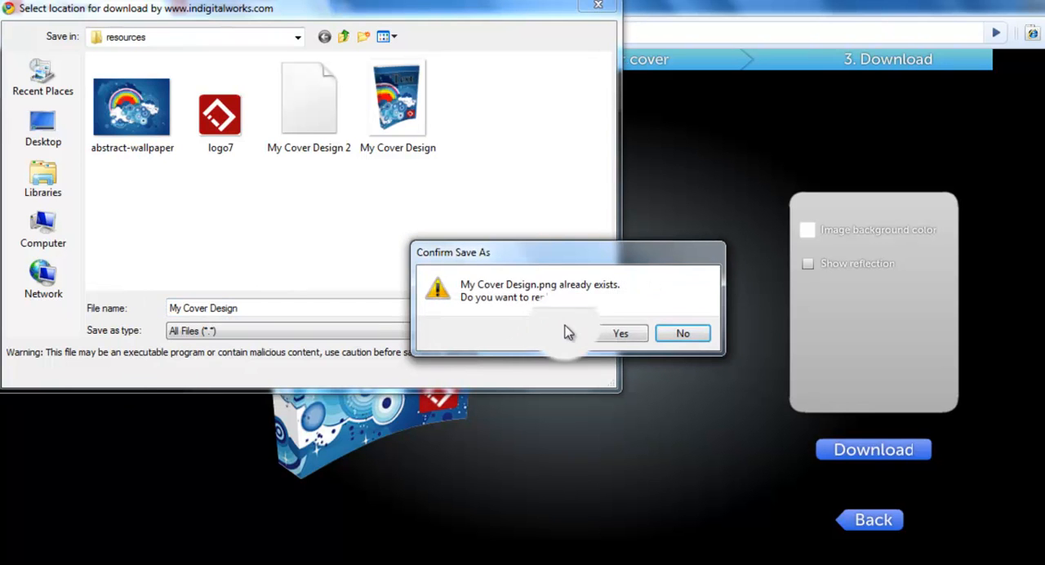
left_click(612, 335)
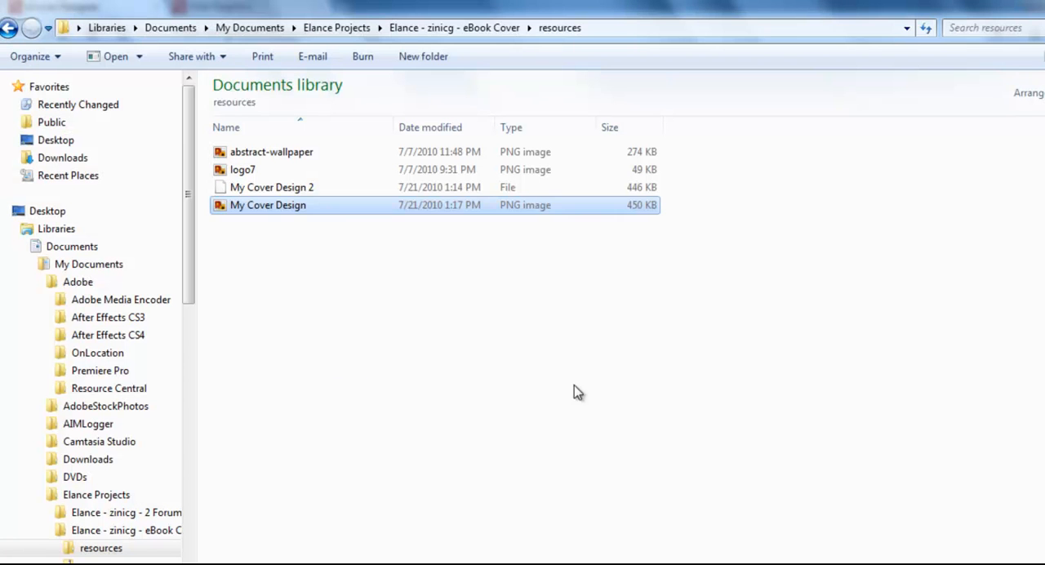
Open the saved My Cover Design image to check it, close the viewer, and return to the cover design
left_click(331, 358)
left_click(264, 210)
double_click(268, 211)
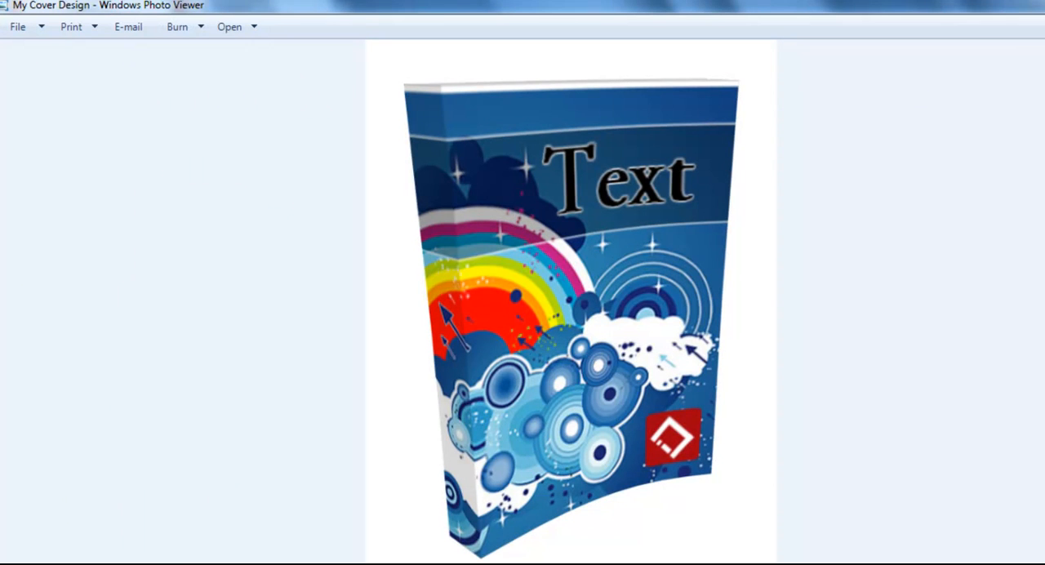
left_click(992, 4)
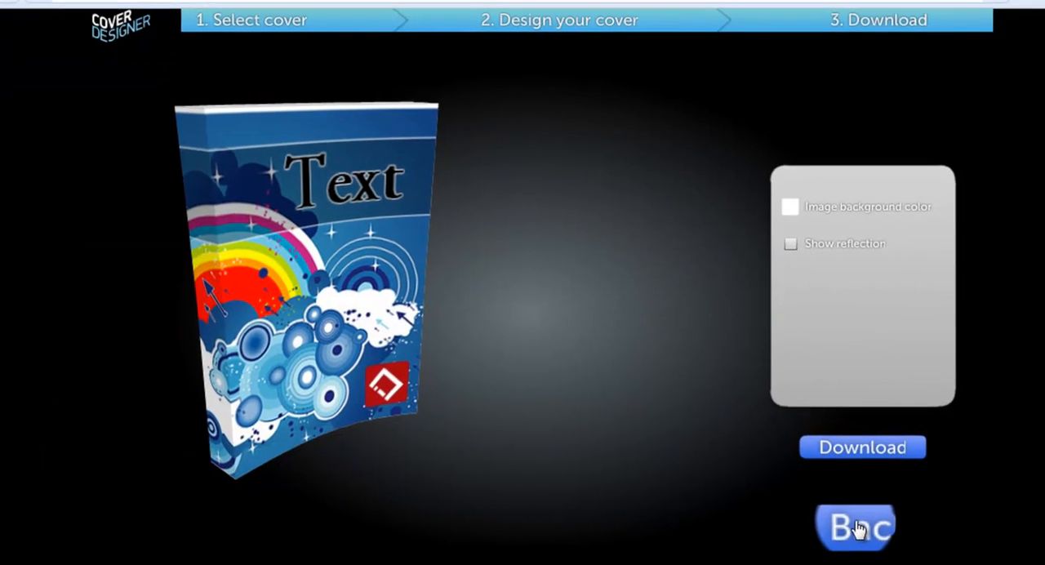
left_click(858, 529)
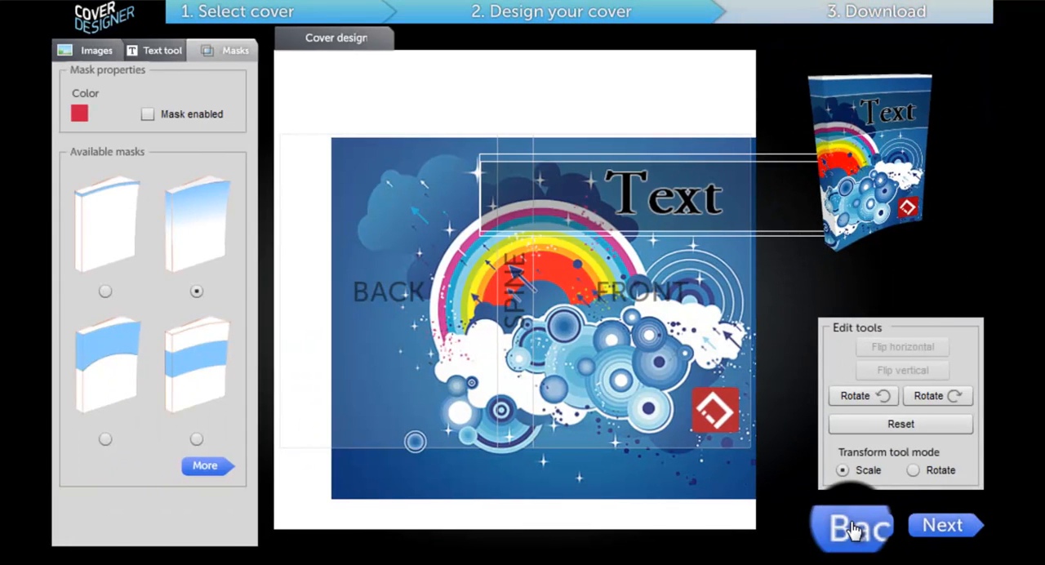
Return to the cover selection and choose the large square Software Box below the eBook
left_click(852, 529)
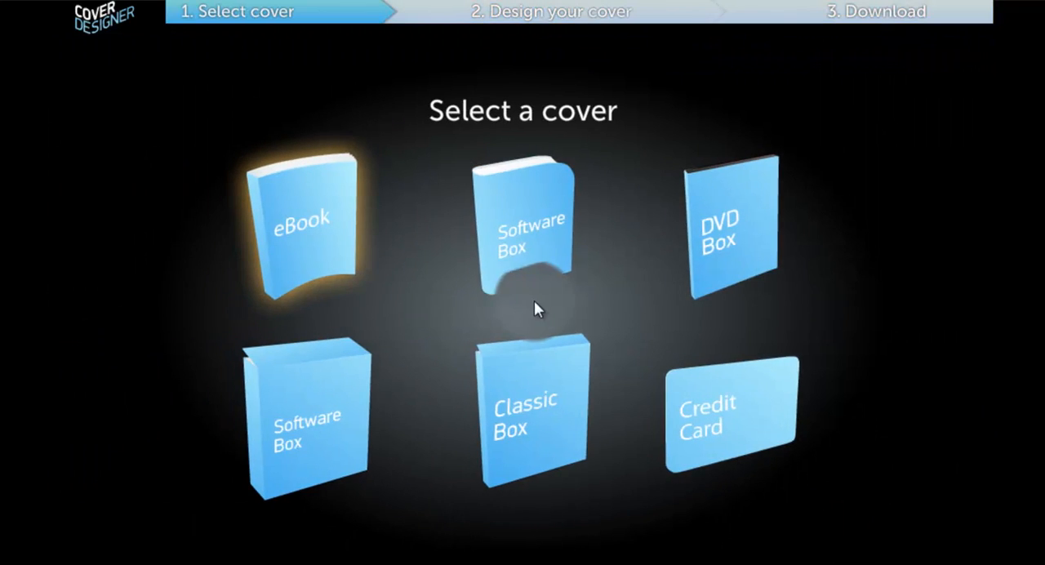
left_click(327, 229)
right_click(334, 428)
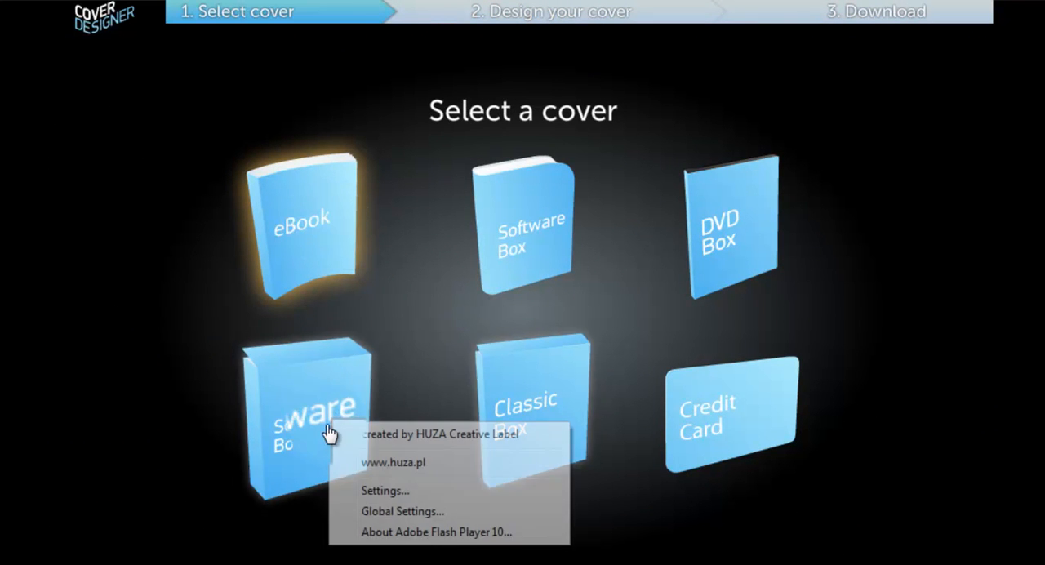
left_click(297, 432)
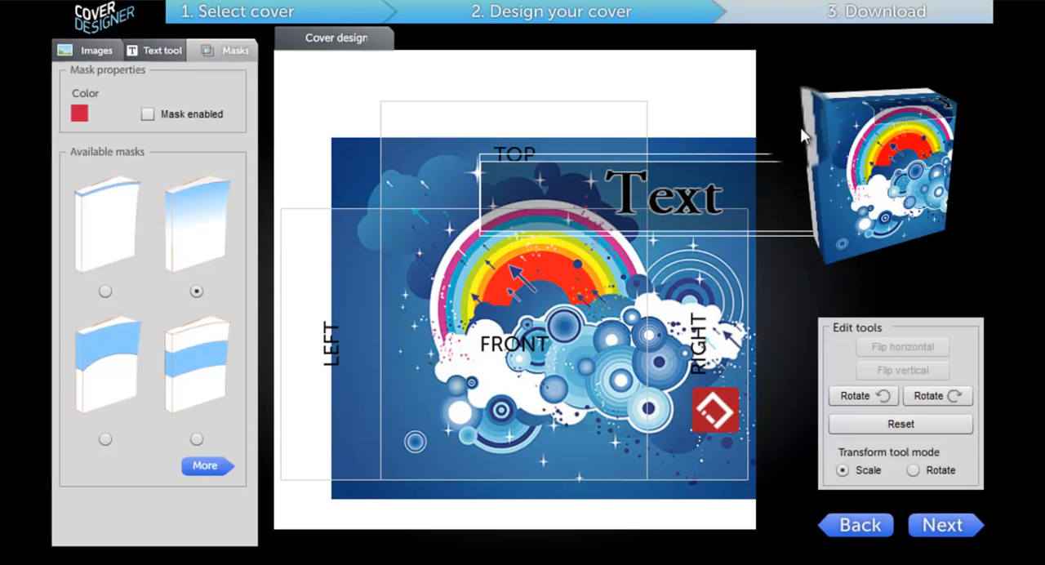
Turn the 3D box preview, and move the background image and framed text down-left so the text sits on the front face
left_click_drag(827, 180, 893, 226)
left_click_drag(498, 366, 438, 389)
left_click_drag(652, 228, 550, 276)
left_click_drag(496, 383, 449, 403)
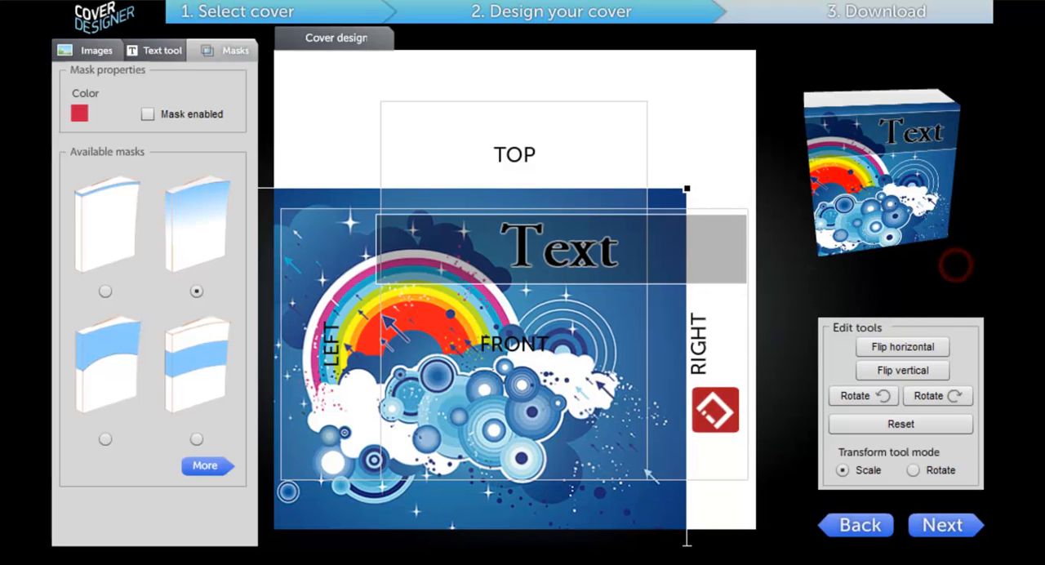
Switch the cover type to DVD Box and open its DVD disc design
left_click(846, 526)
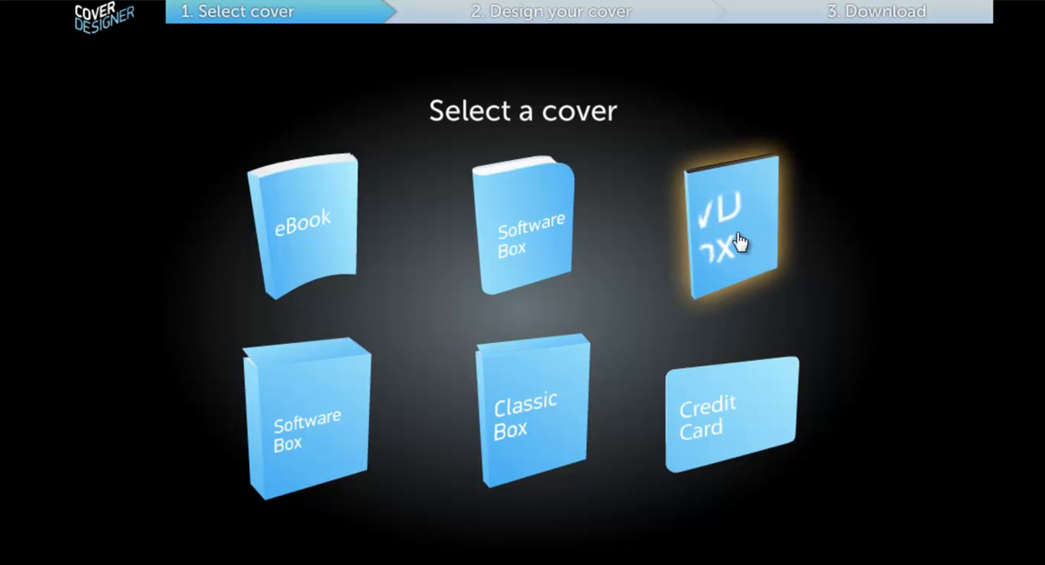
left_click(699, 233)
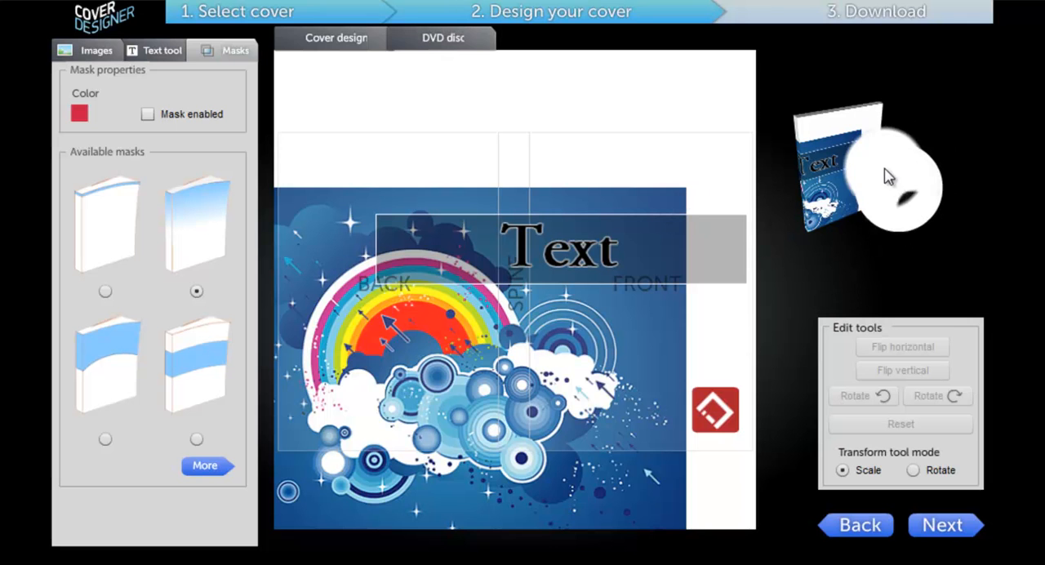
left_click(425, 42)
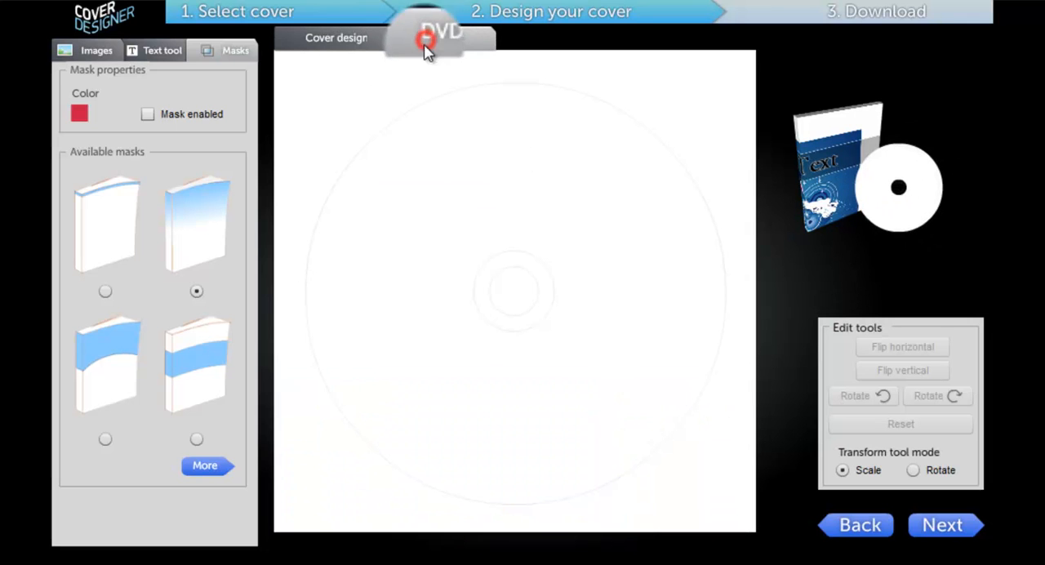
Load abstract-wallpaper as the DVD disc image, enlarge it slightly and shift it down-right on the disc
left_click(90, 51)
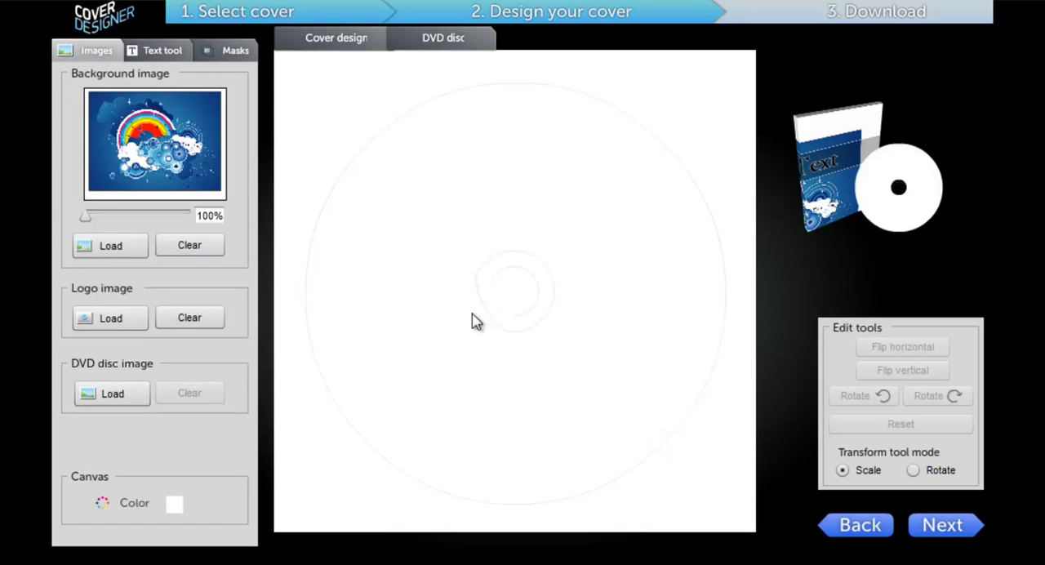
left_click(100, 394)
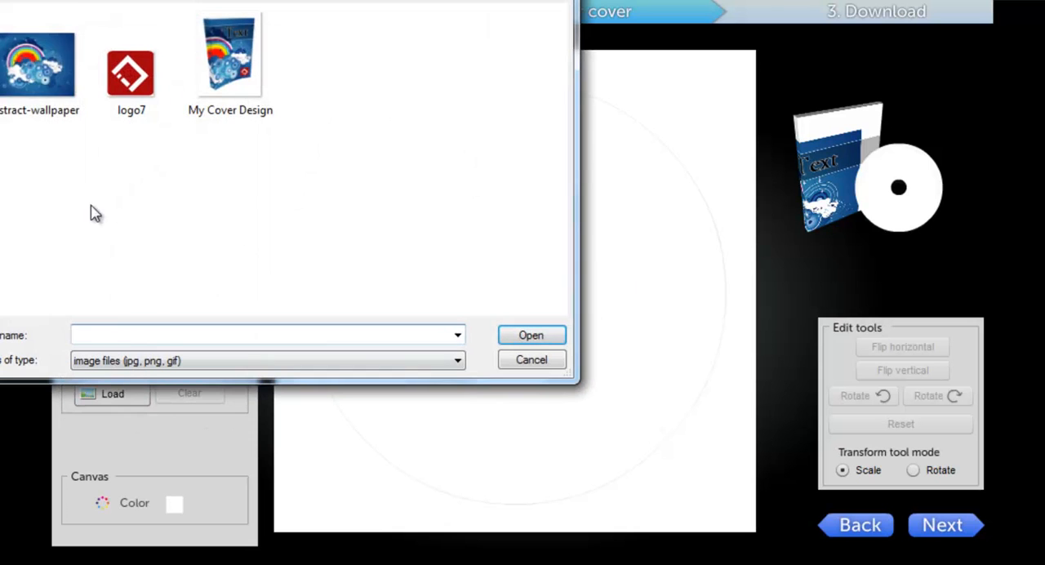
left_click(29, 66)
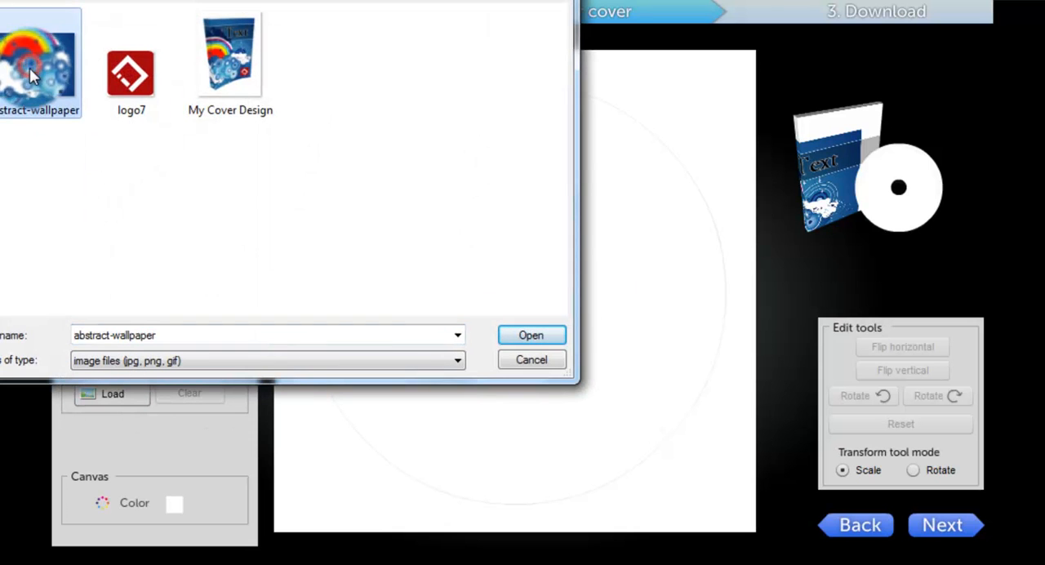
left_click(547, 335)
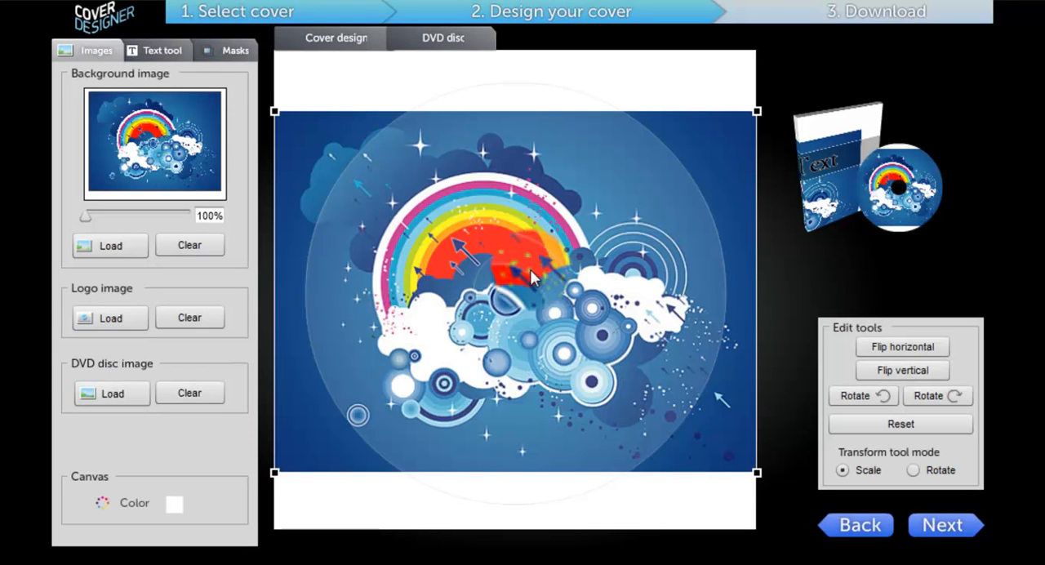
left_click_drag(758, 109, 761, 82)
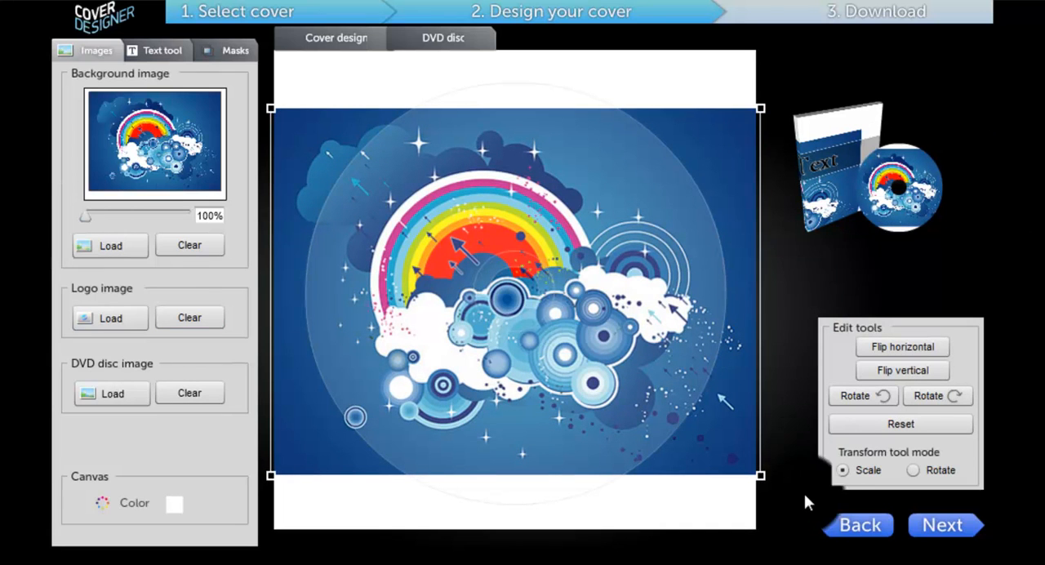
left_click_drag(438, 183, 489, 262)
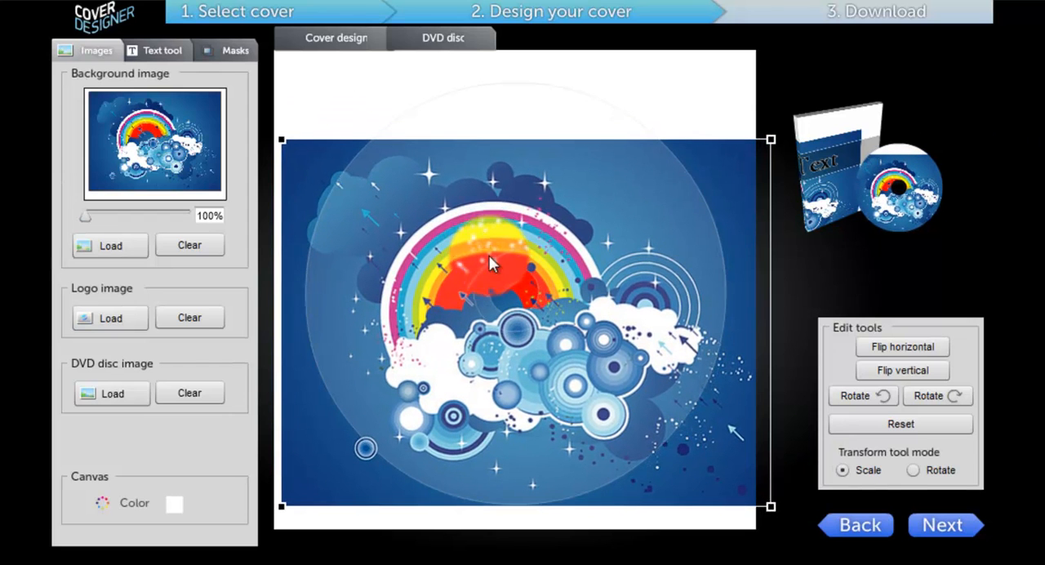
Reposition the background image and framed text on the DVD cover so the text crosses the front, and proceed to the download stage
left_click(336, 45)
left_click_drag(564, 360, 634, 342)
left_click_drag(637, 264, 695, 212)
left_click_drag(633, 293, 643, 264)
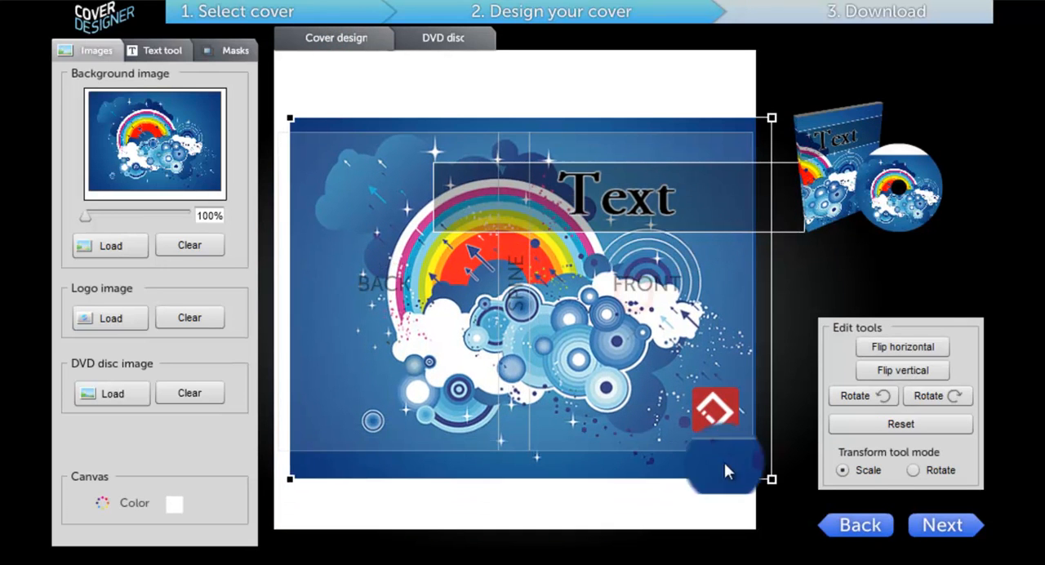
left_click(949, 533)
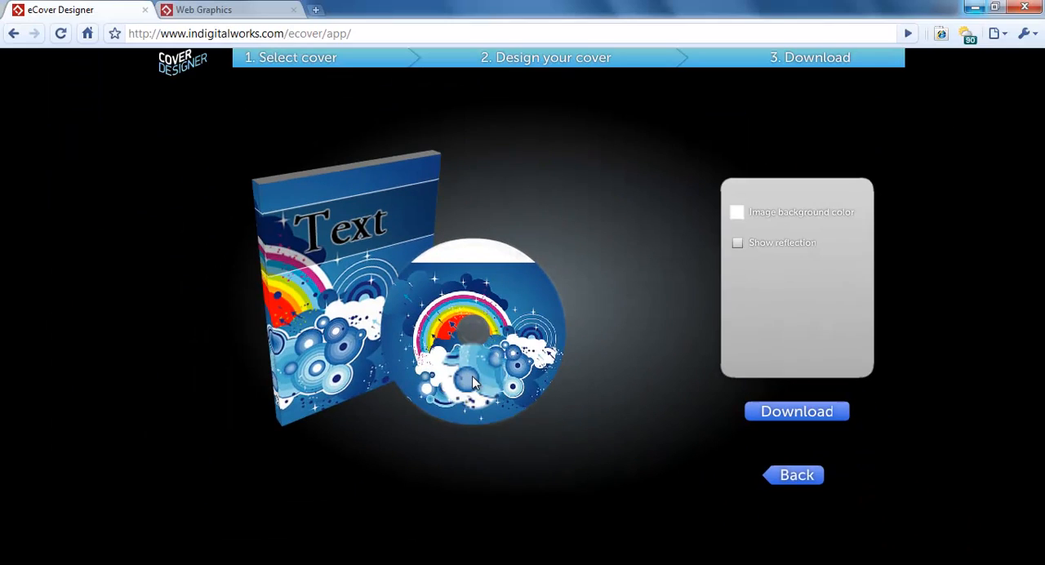